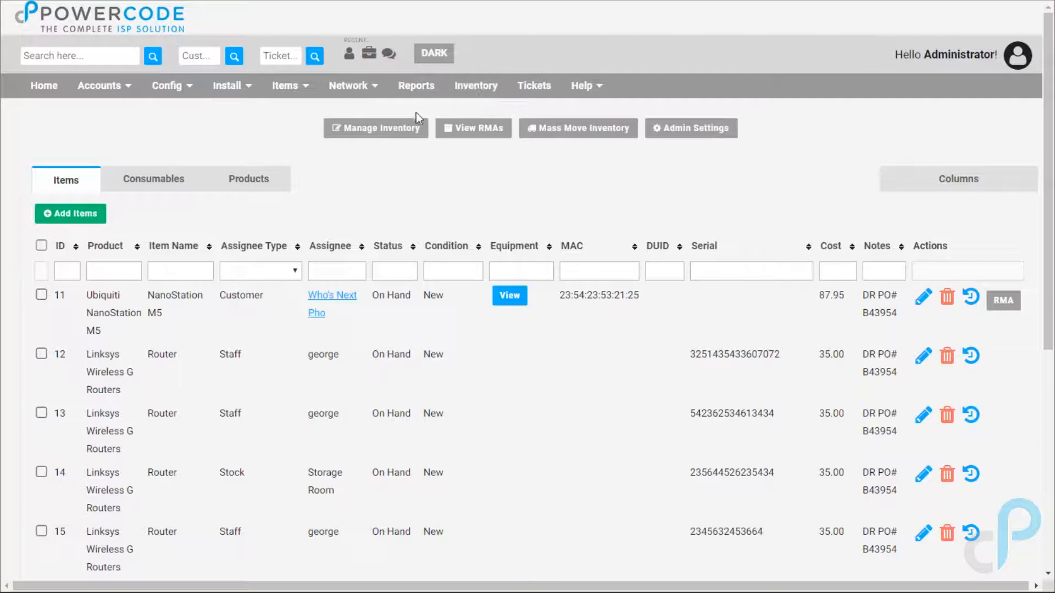
- Review the manufacturer, vendor, type, stock location, status and condition lists in the inventory management dialog, then close it
{"action": "left_click", "coordinate": [374, 136]}
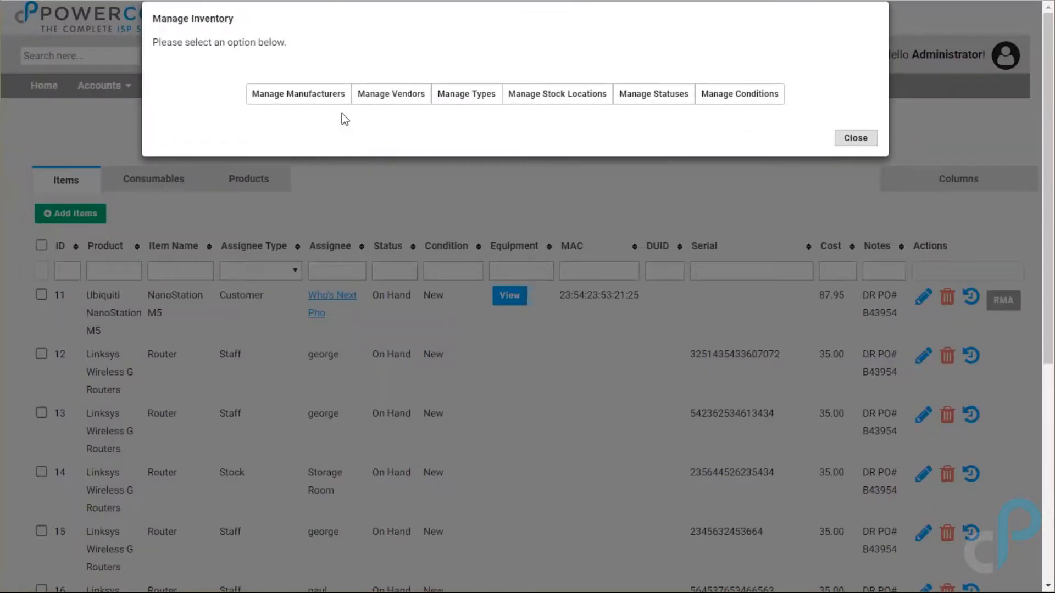
{"action": "left_click", "coordinate": [313, 99]}
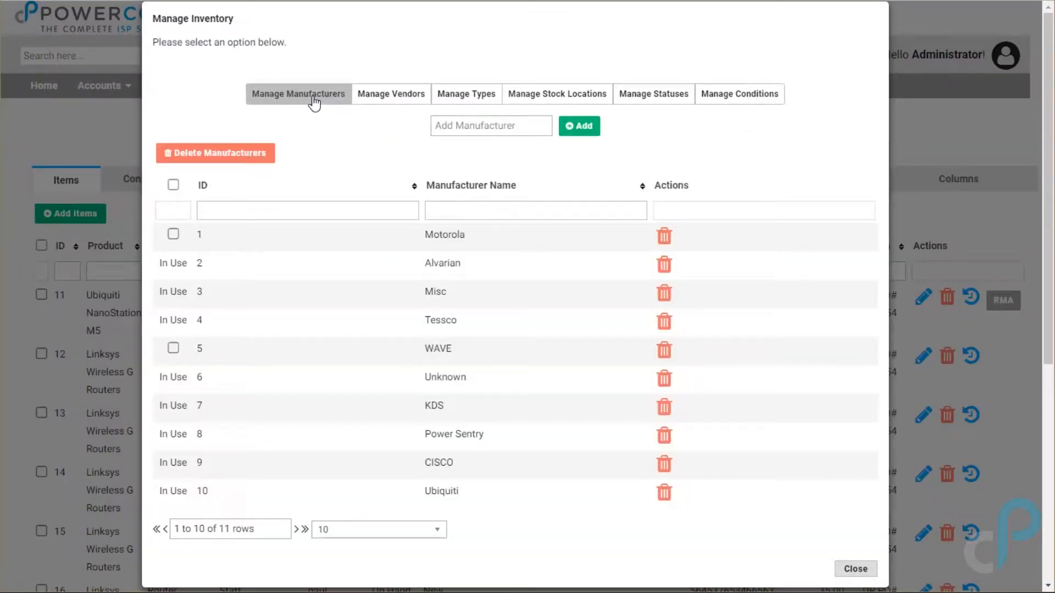
{"action": "left_click", "coordinate": [385, 98]}
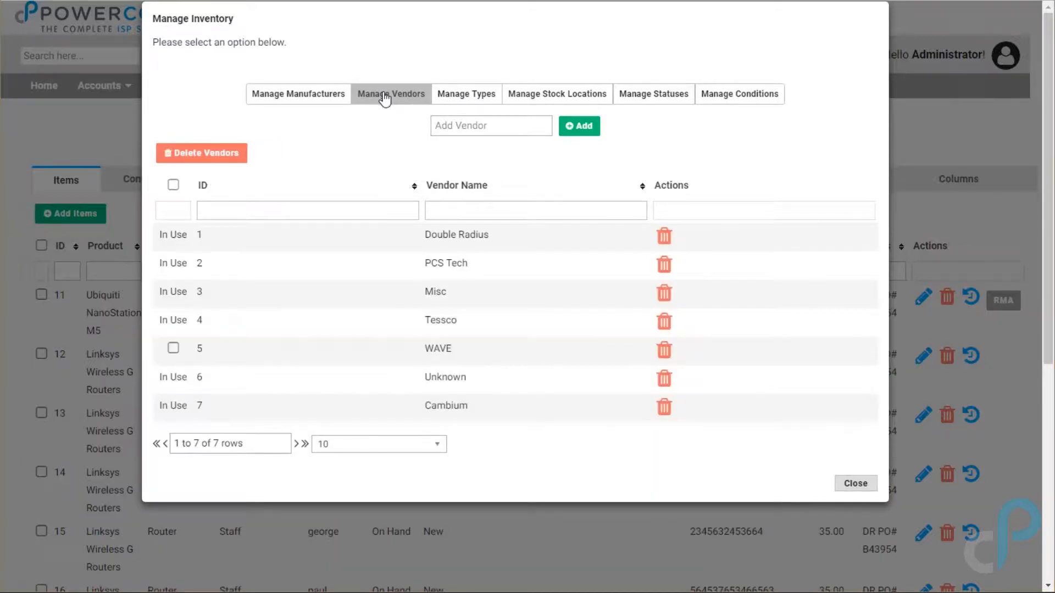
{"action": "left_click", "coordinate": [465, 96]}
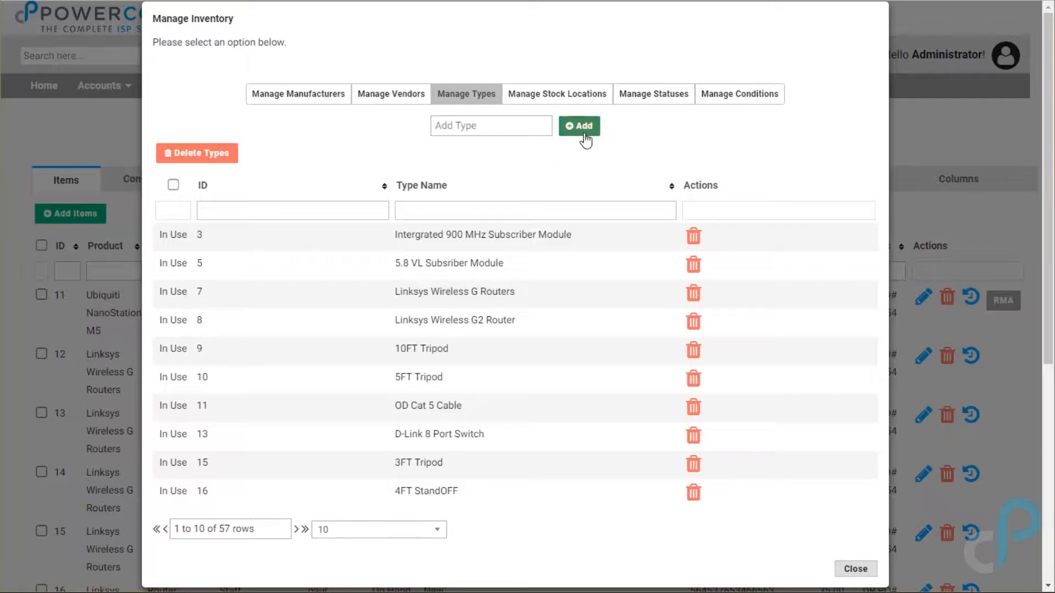
{"action": "left_click", "coordinate": [531, 104]}
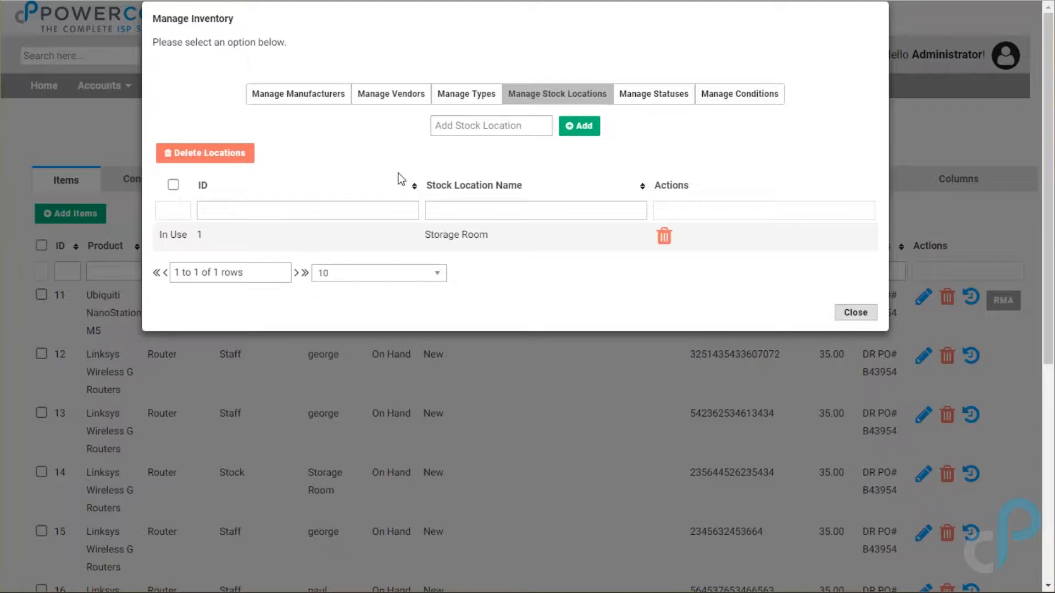
{"action": "left_click", "coordinate": [659, 96]}
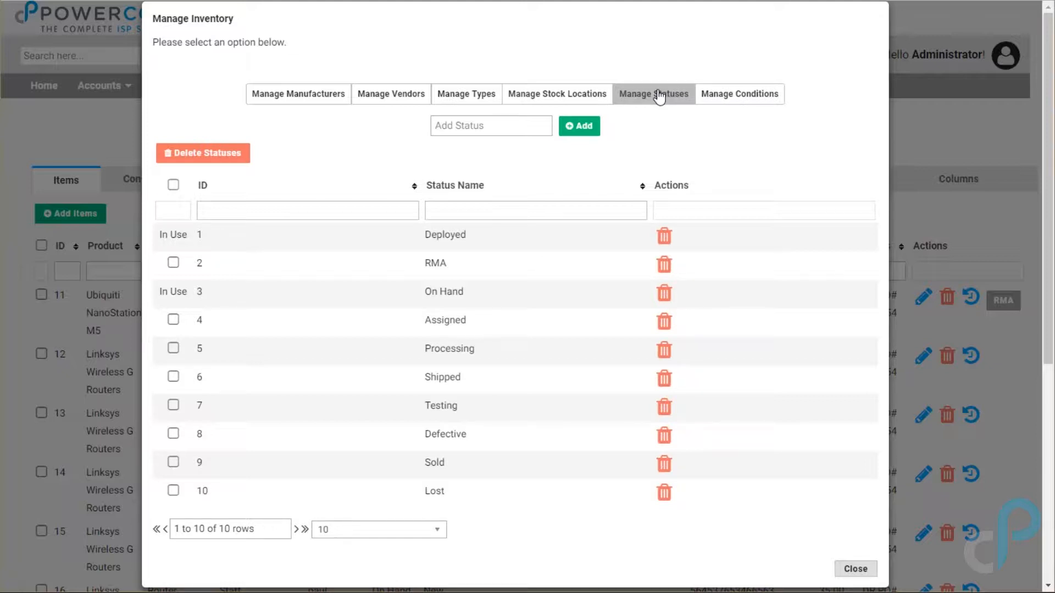
{"action": "left_click", "coordinate": [728, 103]}
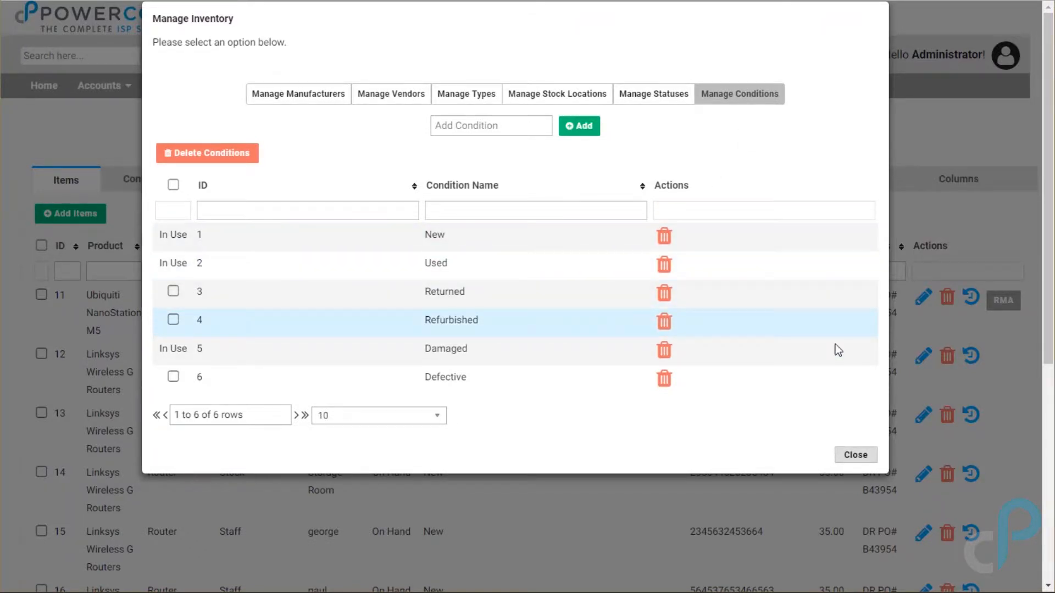
{"action": "left_click", "coordinate": [856, 456]}
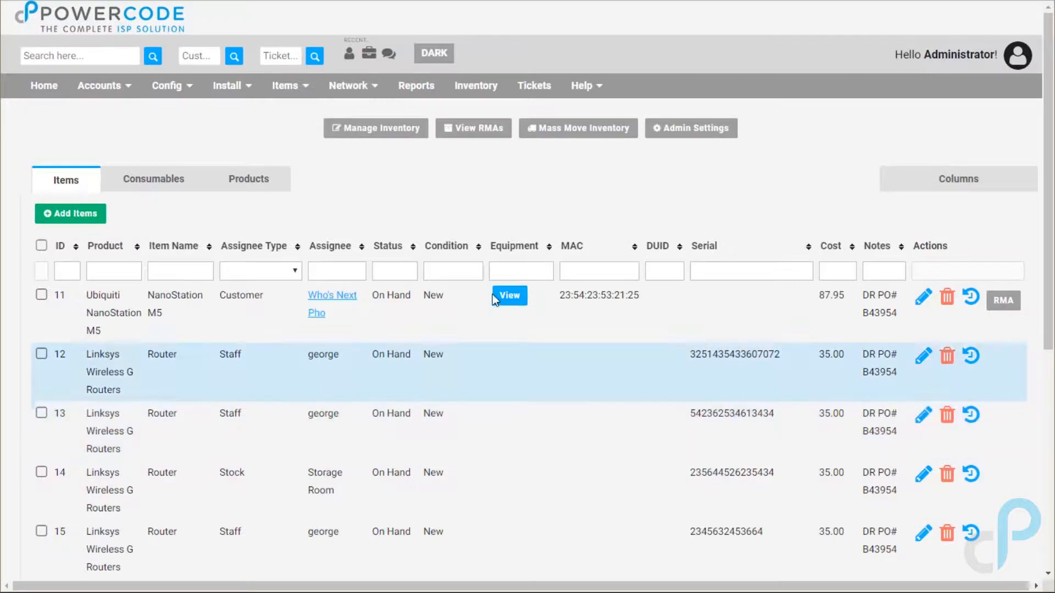
- Examine the minimum stock level email setting in the inventory admin settings and cancel without changes
{"action": "left_click", "coordinate": [690, 128]}
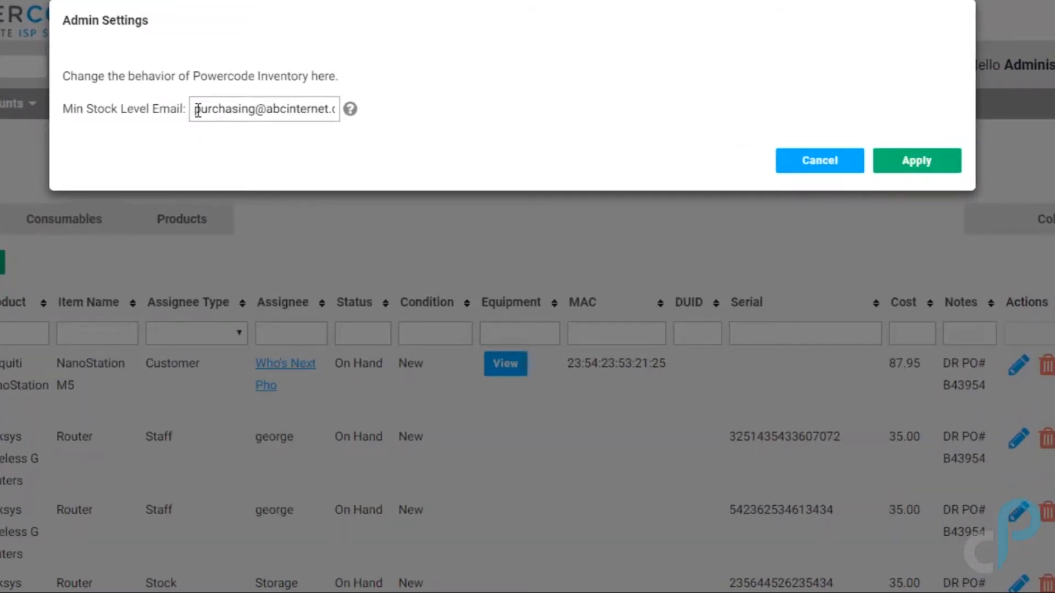
{"action": "left_click", "coordinate": [197, 111]}
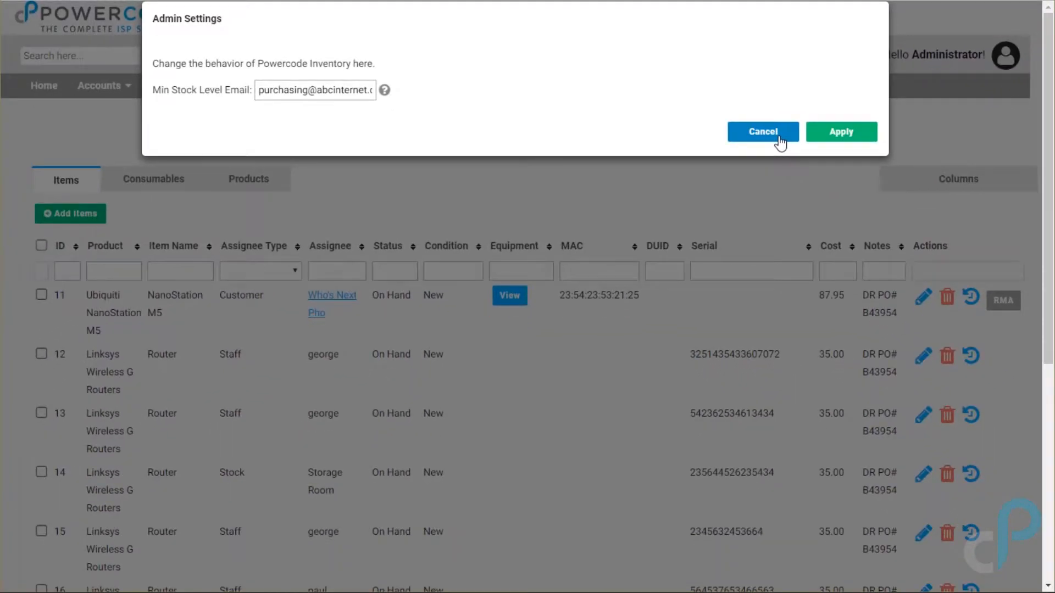
{"action": "left_click", "coordinate": [781, 140]}
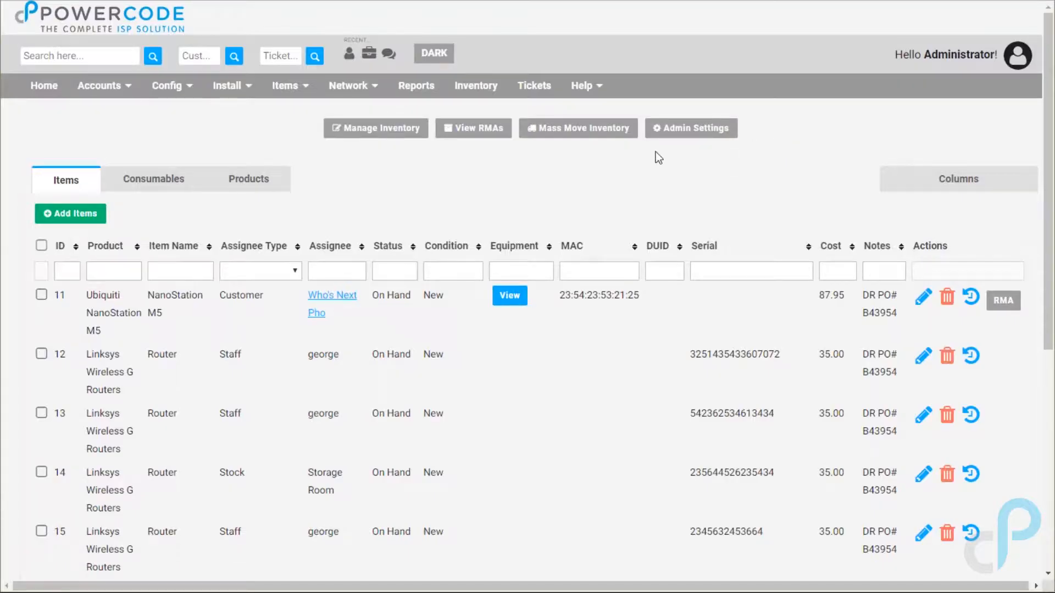
- View the product list and examine the blank product creation form, closing it without creating anything
{"action": "left_click", "coordinate": [250, 189]}
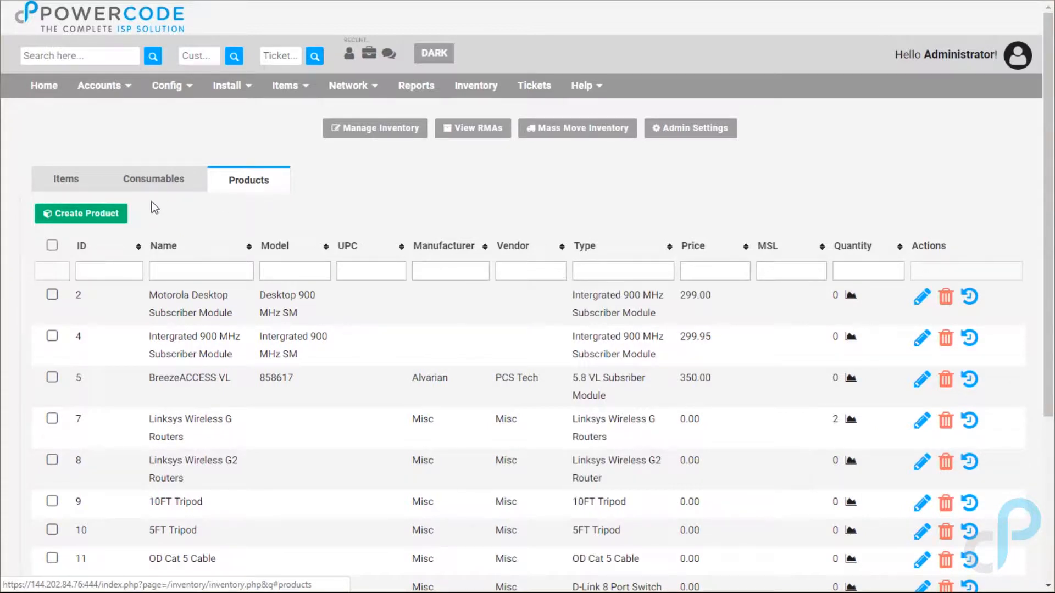
{"action": "left_click", "coordinate": [90, 213]}
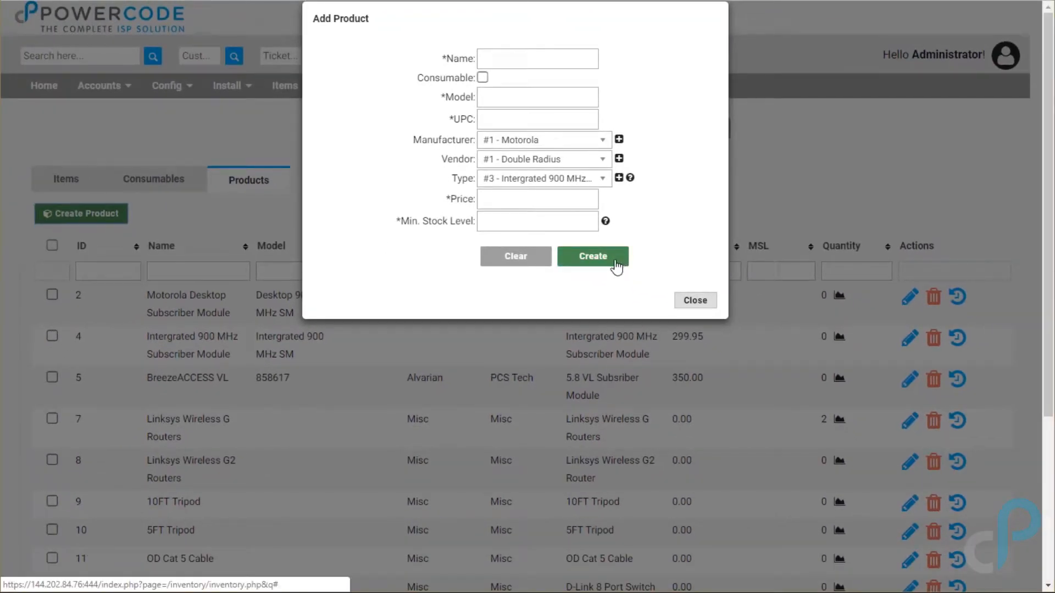
{"action": "left_click", "coordinate": [694, 301]}
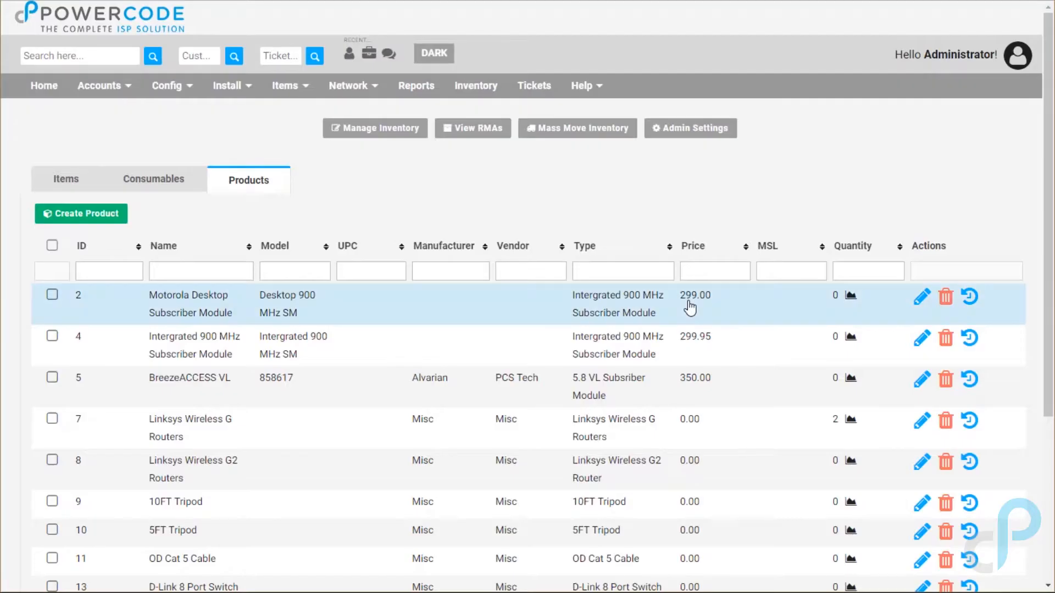
- Start a new inventory item for product #97 UBNT PowerBeam 5GHz and name it PB5
{"action": "left_click", "coordinate": [79, 187]}
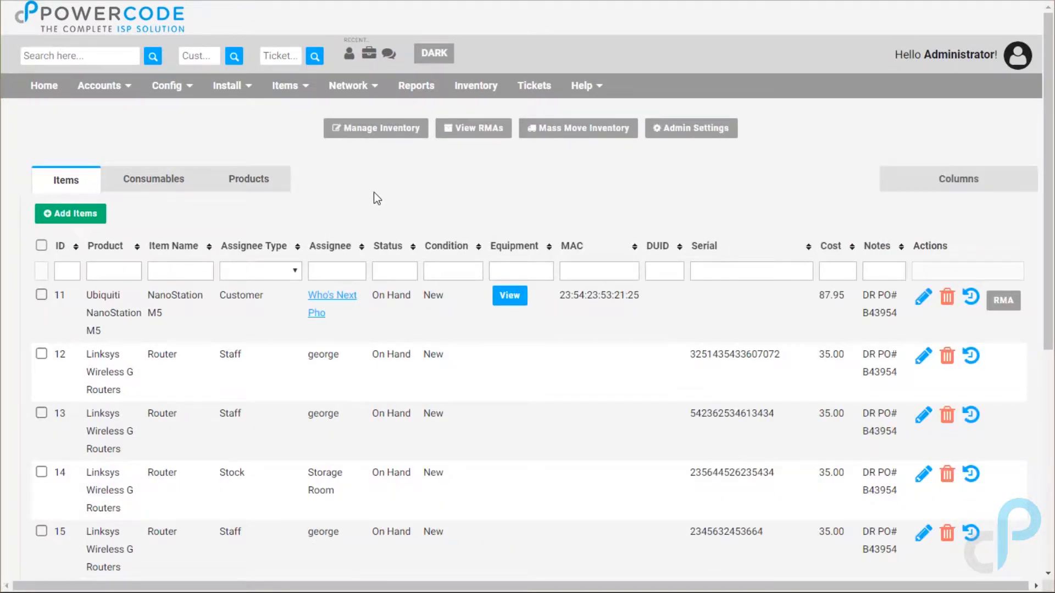
{"action": "left_click", "coordinate": [72, 218]}
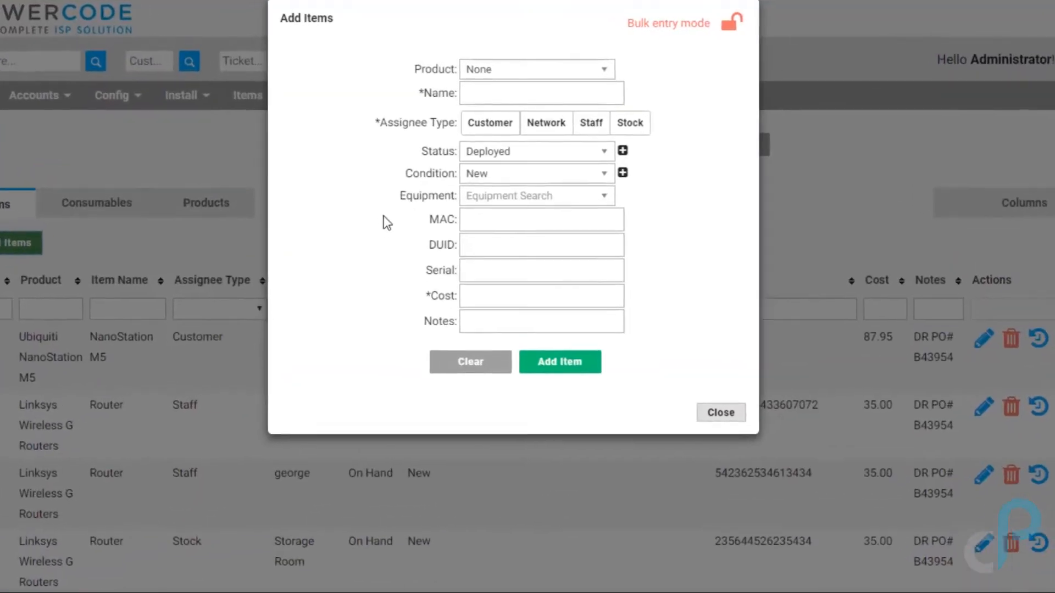
{"action": "left_click", "coordinate": [608, 75]}
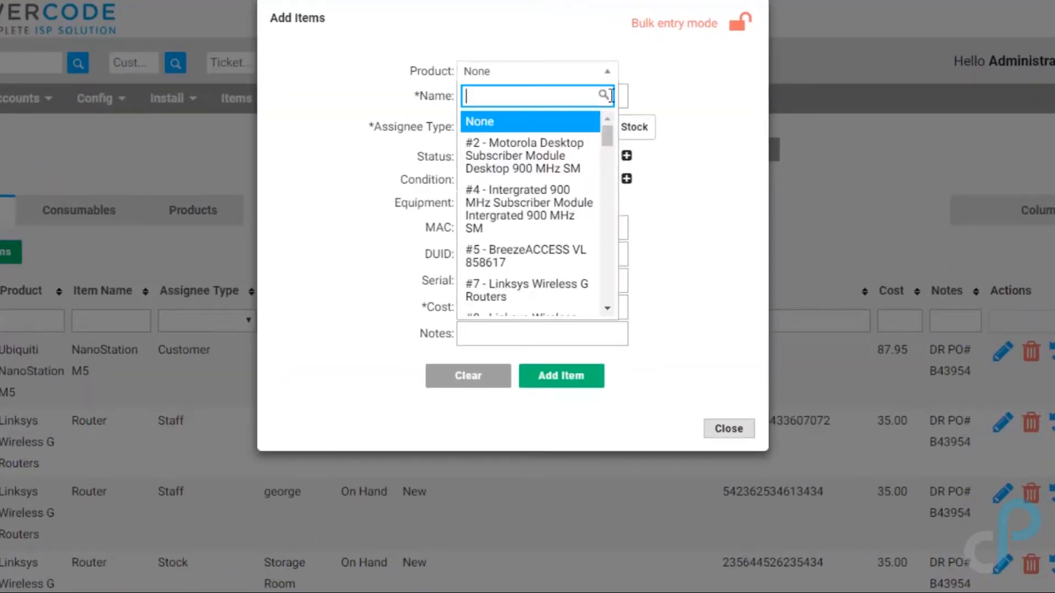
{"action": "scroll", "coordinate": [589, 295], "scroll_direction": "down", "scroll_amount": 15}
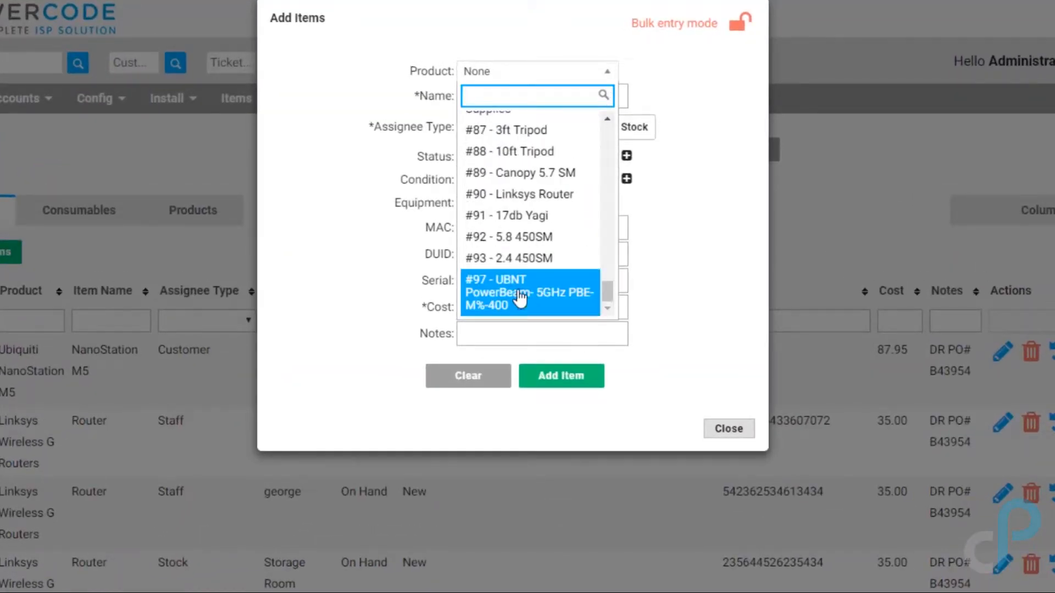
{"action": "left_click", "coordinate": [519, 297]}
{"action": "left_click", "coordinate": [504, 93]}
{"action": "type", "text": "PB5"}
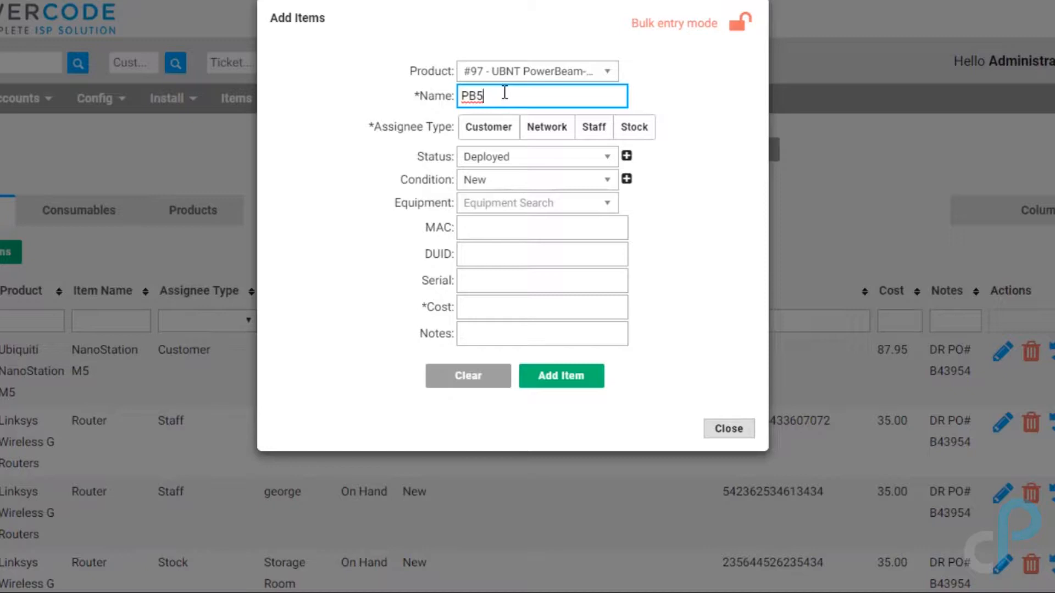
- Assign the new item to Stock and set its status to On Hand
{"action": "left_click", "coordinate": [638, 132]}
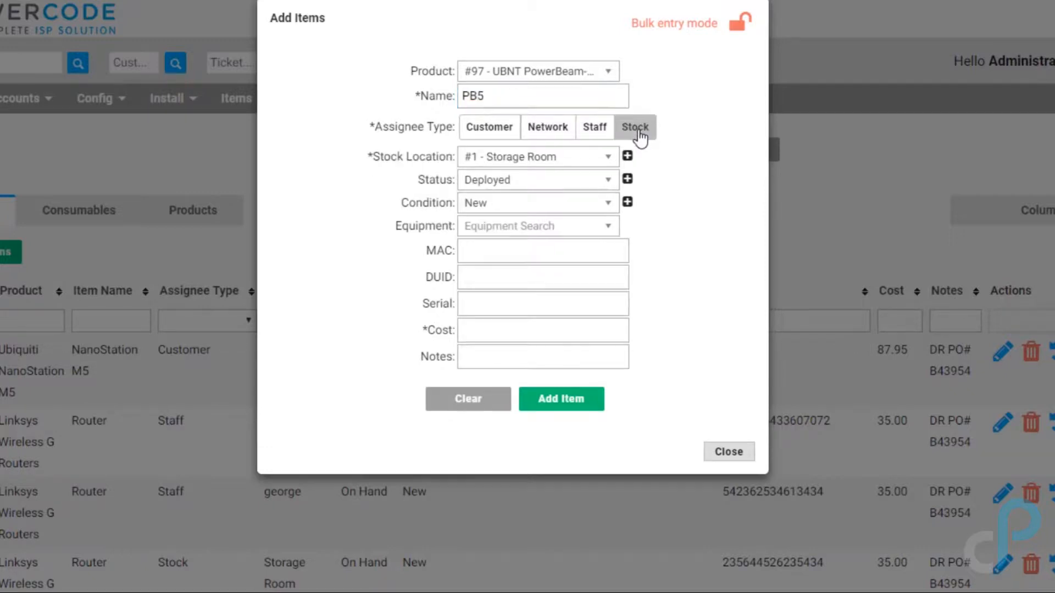
{"action": "left_click", "coordinate": [610, 181]}
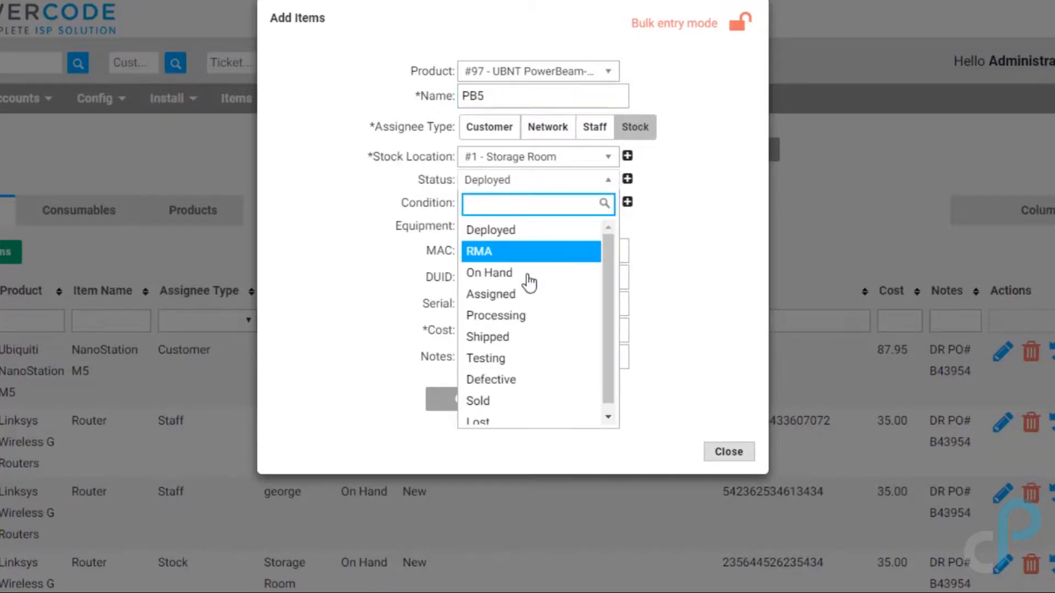
{"action": "left_click", "coordinate": [527, 273]}
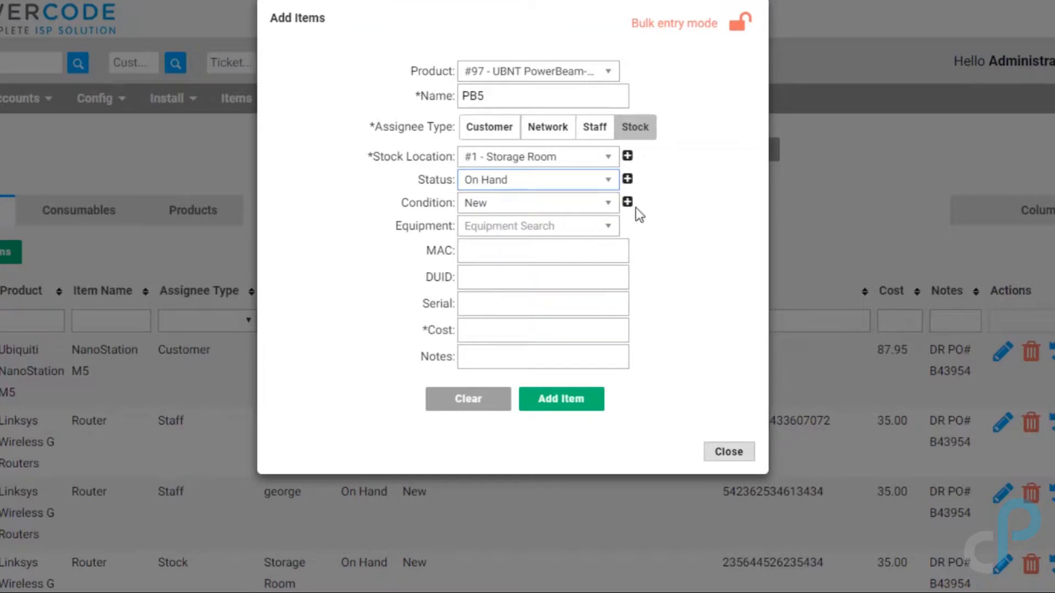
- Enter a cost of 90 and the notes "PO 342" for the new item
{"action": "left_click", "coordinate": [475, 328]}
{"action": "type", "text": "90"}
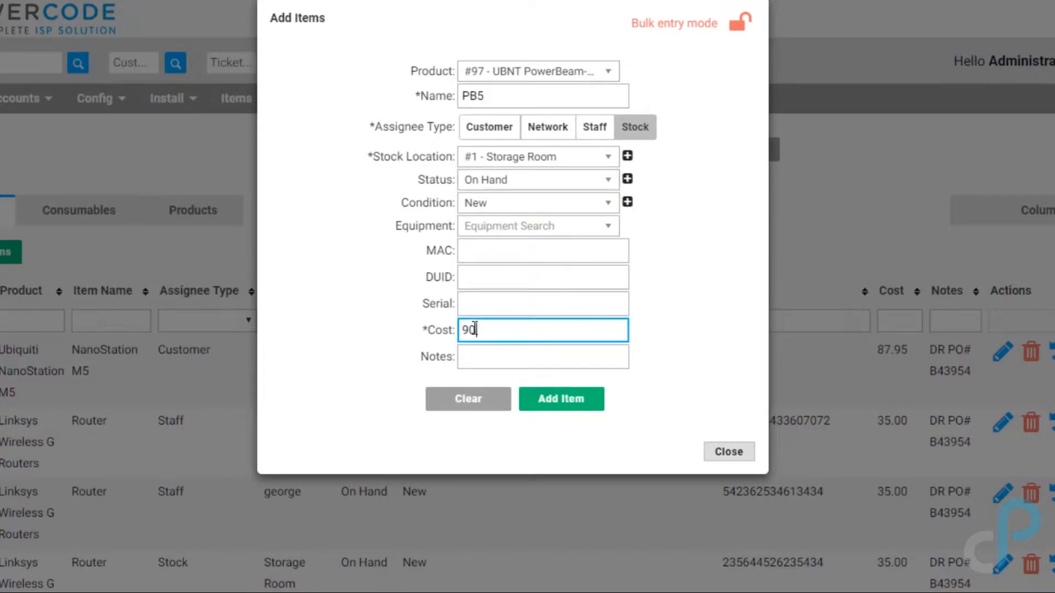
{"action": "key", "text": "Tab"}
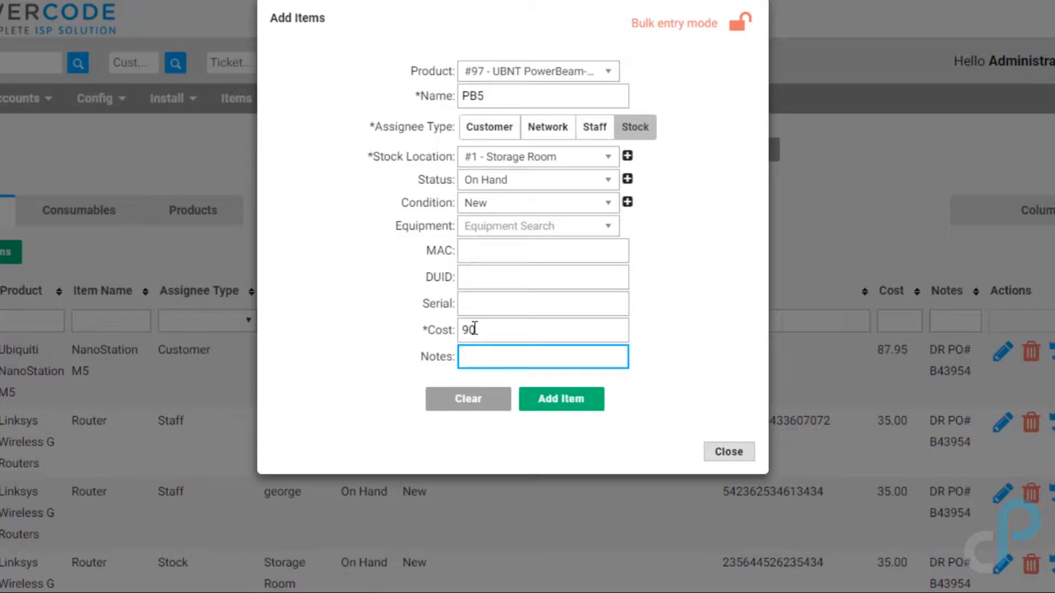
{"action": "type", "text": "PO 342"}
{"action": "left_click", "coordinate": [467, 253]}
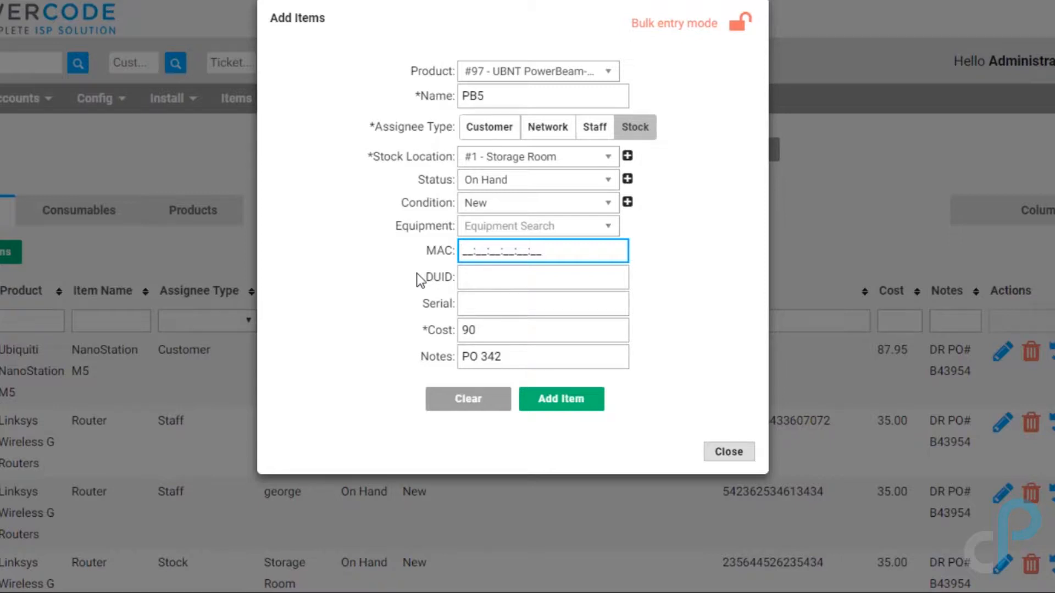
- Enable bulk entry mode, lock the name, cost and notes values, and close the form without adding the item
{"action": "left_click", "coordinate": [737, 24]}
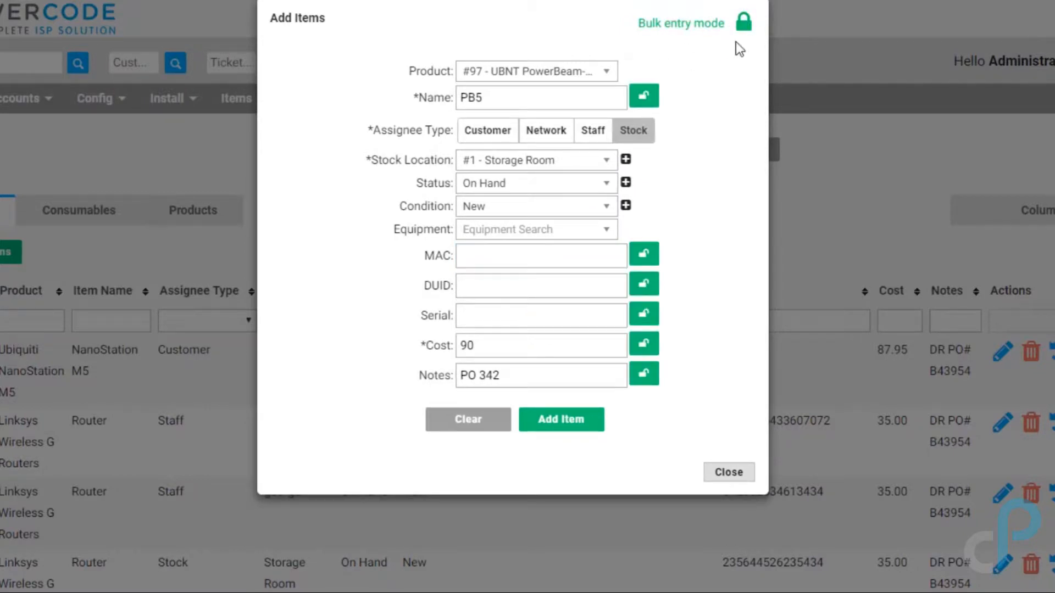
{"action": "left_click", "coordinate": [644, 96]}
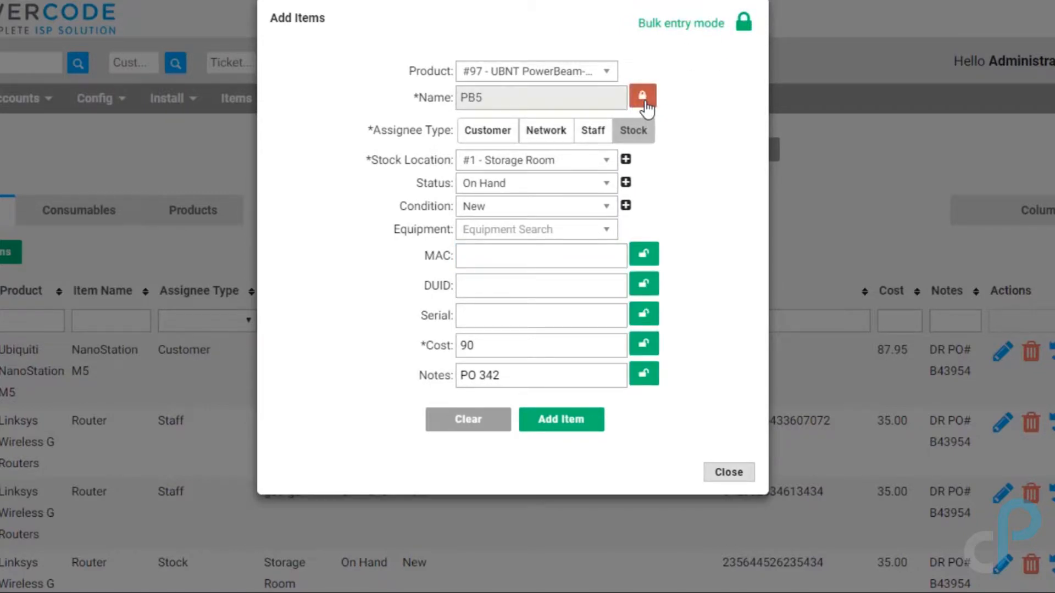
{"action": "left_click", "coordinate": [644, 344]}
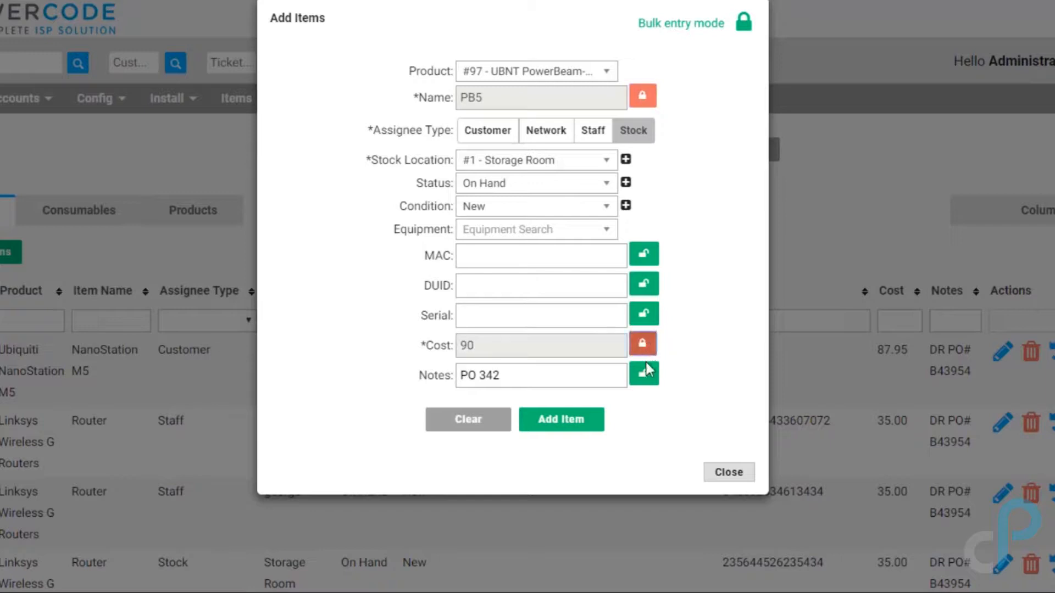
{"action": "left_click", "coordinate": [643, 373]}
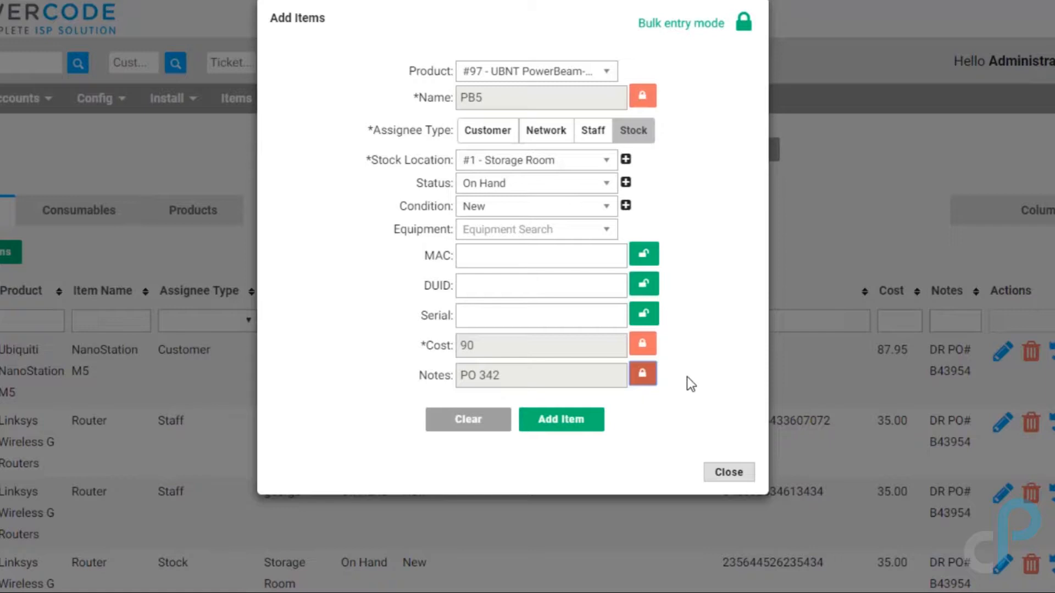
{"action": "left_click", "coordinate": [458, 250]}
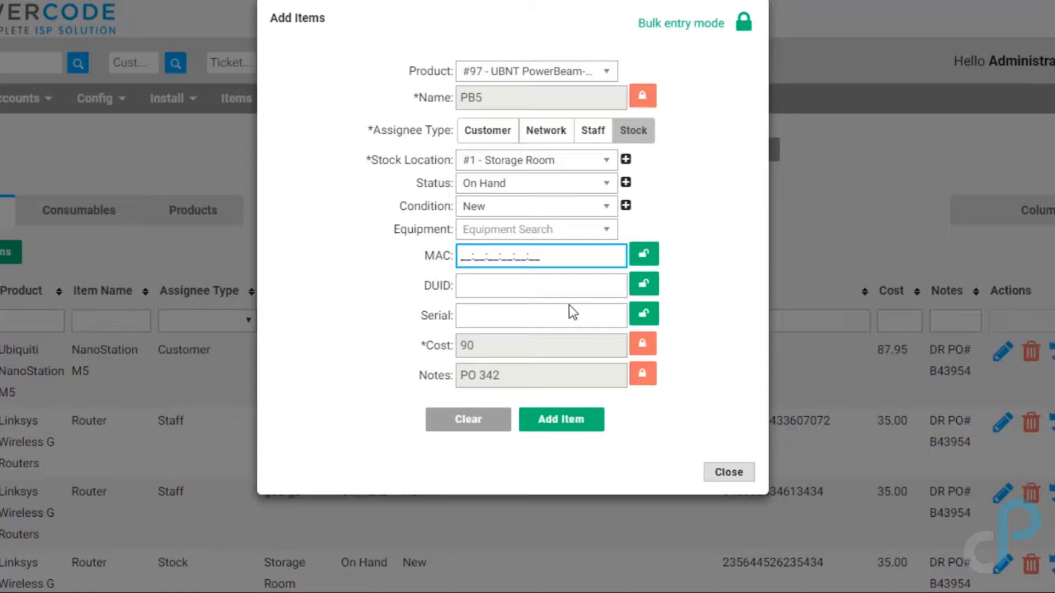
{"action": "left_click", "coordinate": [728, 473]}
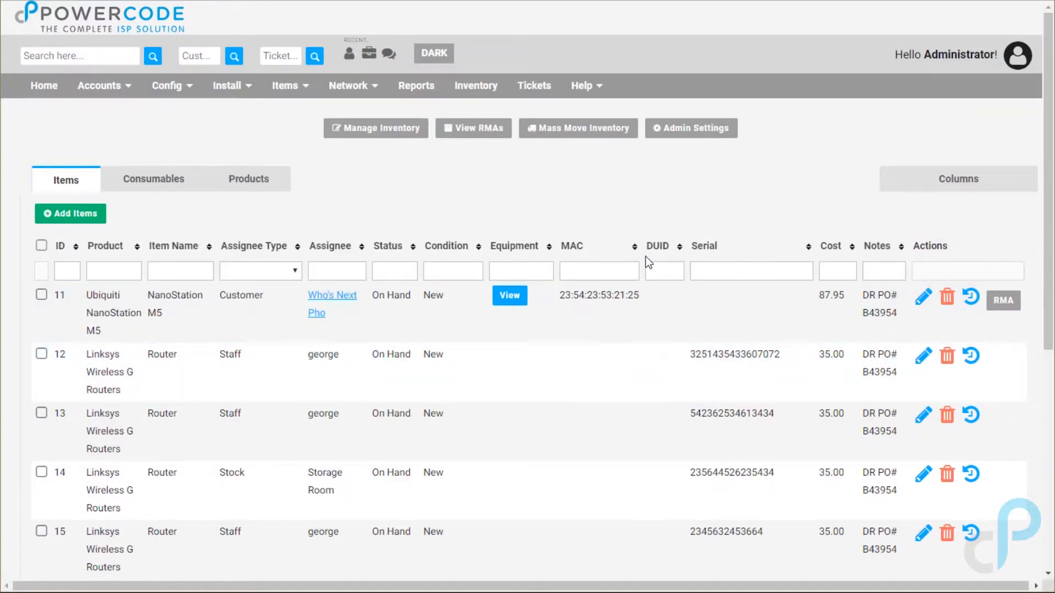
- Start a mass inventory move with the stock location #1 - Storage Room as the first location
{"action": "left_click", "coordinate": [556, 129]}
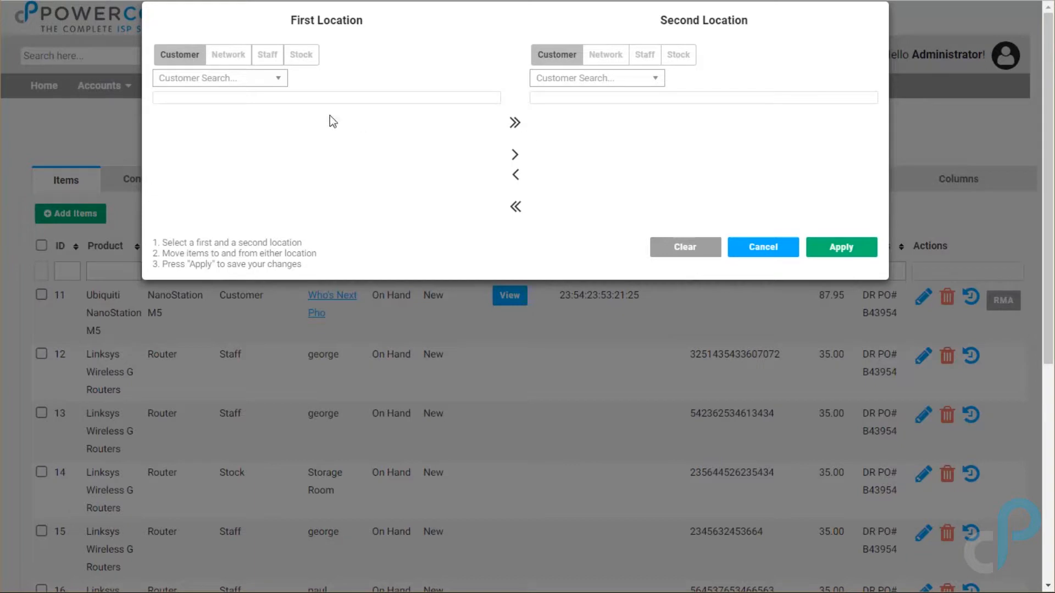
{"action": "left_click", "coordinate": [303, 60]}
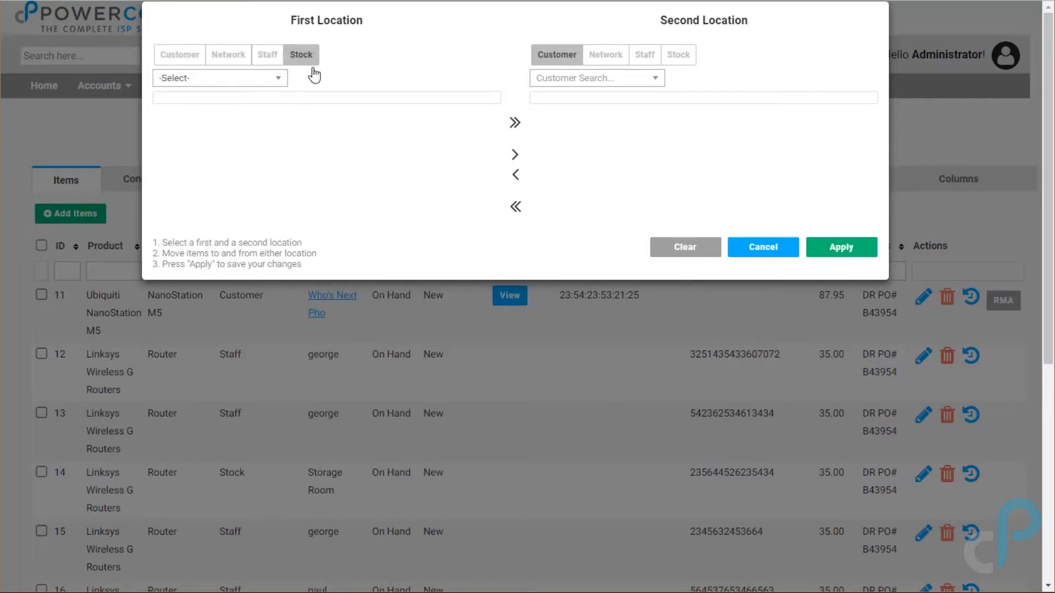
{"action": "left_click", "coordinate": [277, 79]}
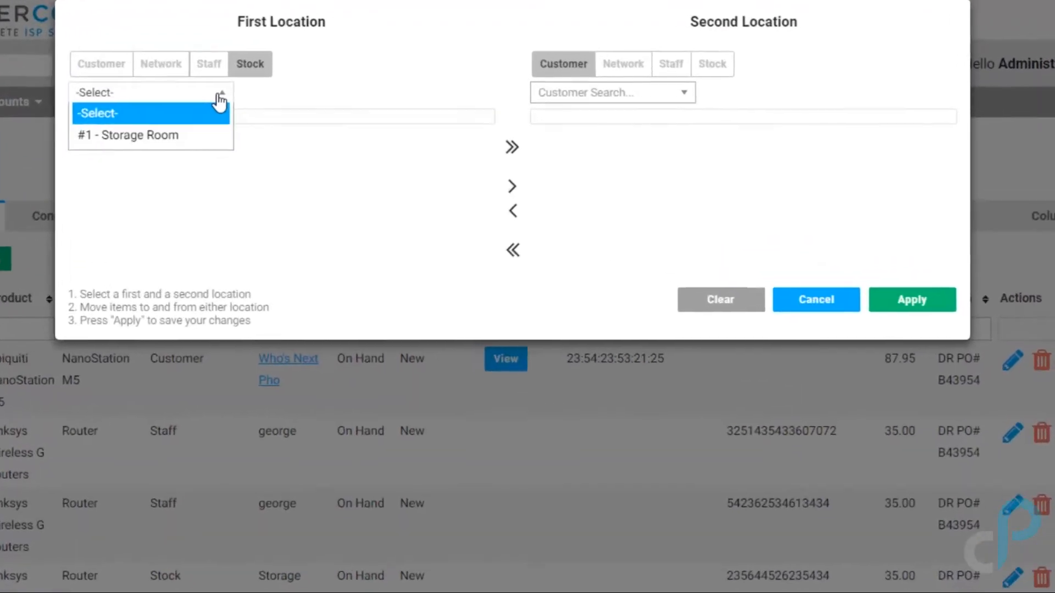
{"action": "left_click", "coordinate": [181, 135]}
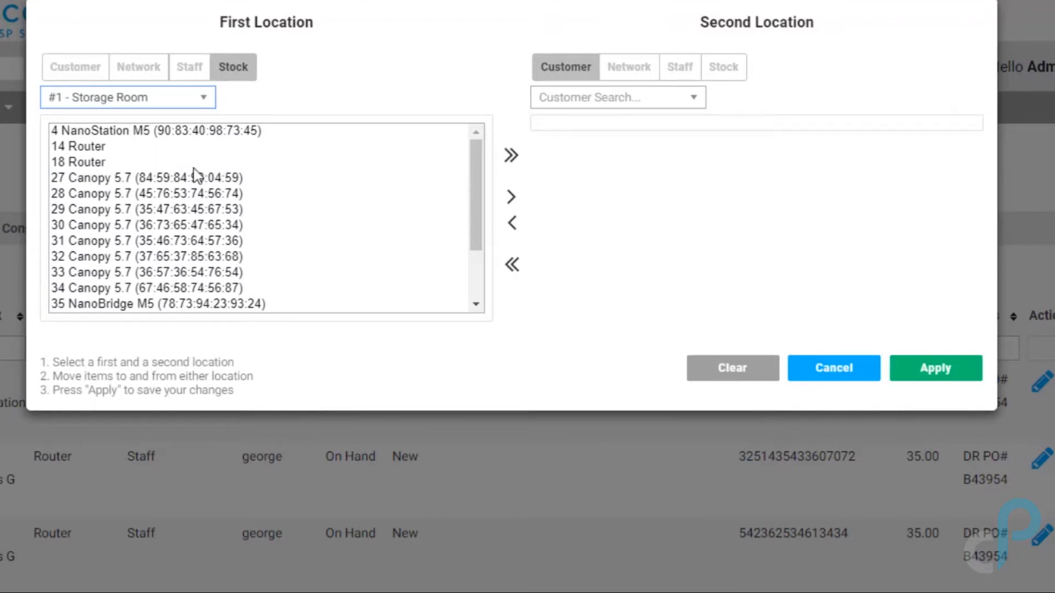
- Select Canopy 5.7 items 27, 30, 31, 32 and 34 in the first location
{"action": "left_click", "coordinate": [182, 177]}
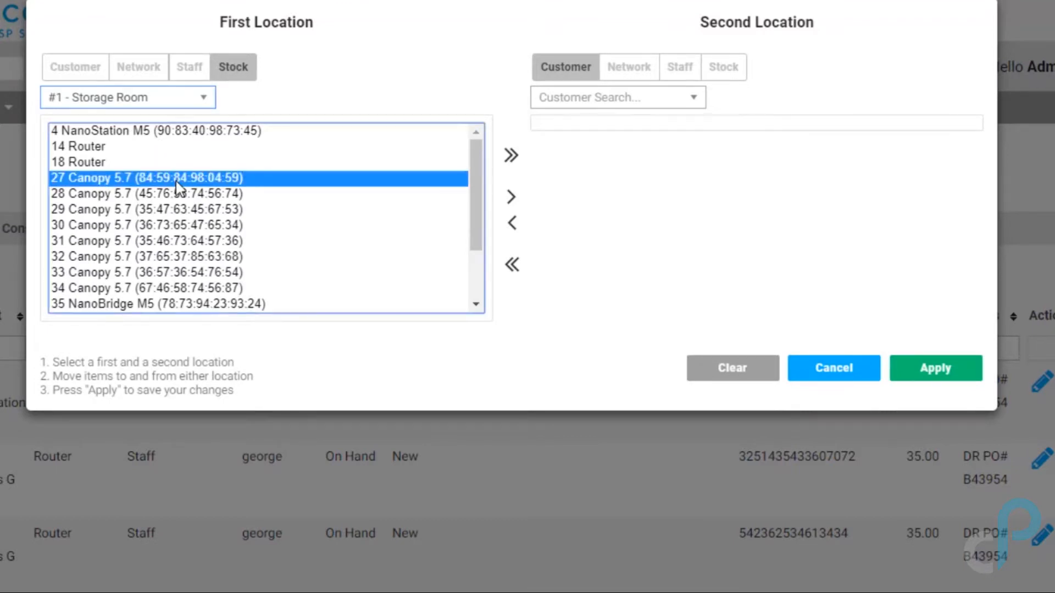
{"action": "left_click", "coordinate": [171, 225], "text": "ctrl"}
{"action": "left_click", "coordinate": [167, 256], "text": "ctrl"}
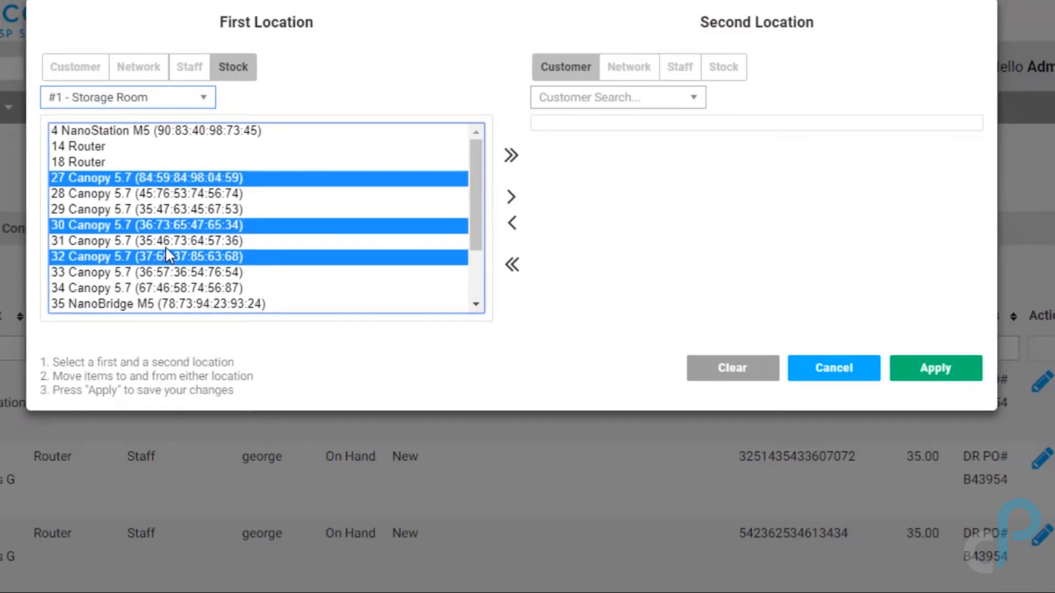
{"action": "left_click", "coordinate": [167, 240], "text": "ctrl"}
{"action": "left_click", "coordinate": [179, 292], "text": "ctrl"}
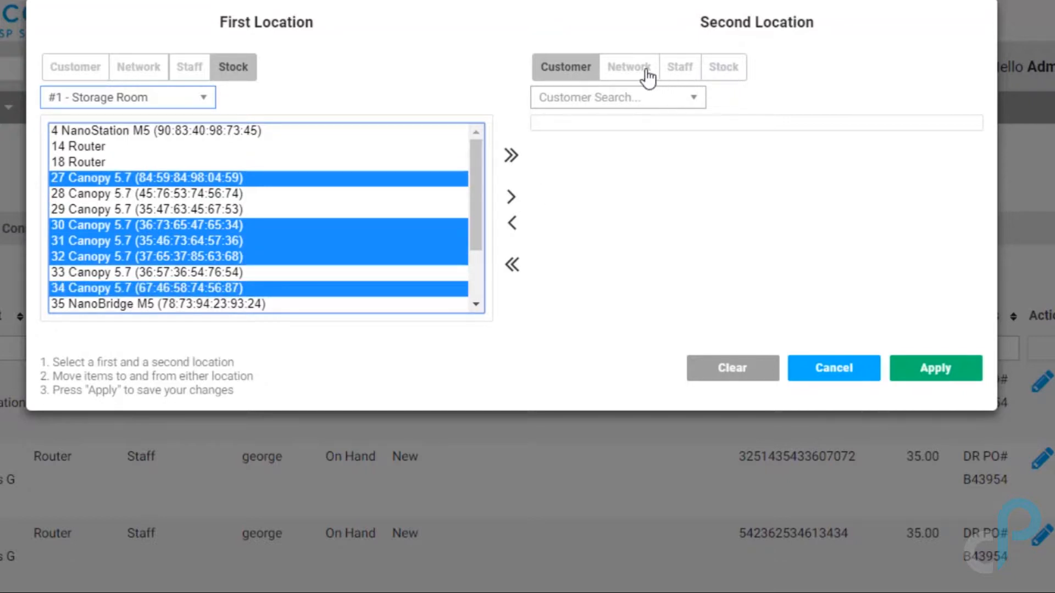
- Set the second location to Staff and choose the third staff user listed, just after Powercode
{"action": "left_click", "coordinate": [680, 72]}
{"action": "left_click", "coordinate": [688, 94]}
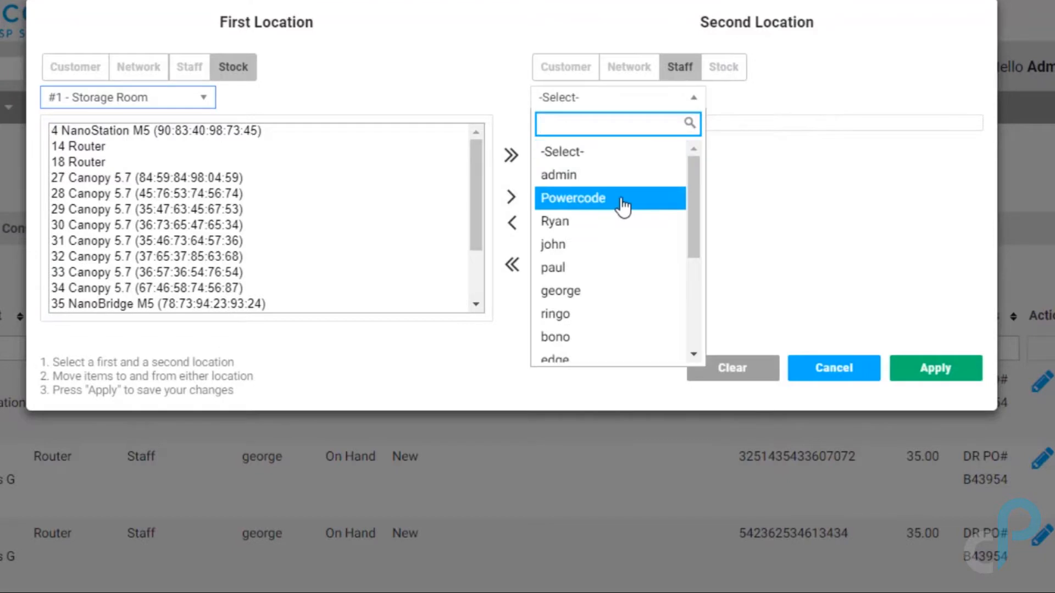
{"action": "left_click", "coordinate": [594, 225]}
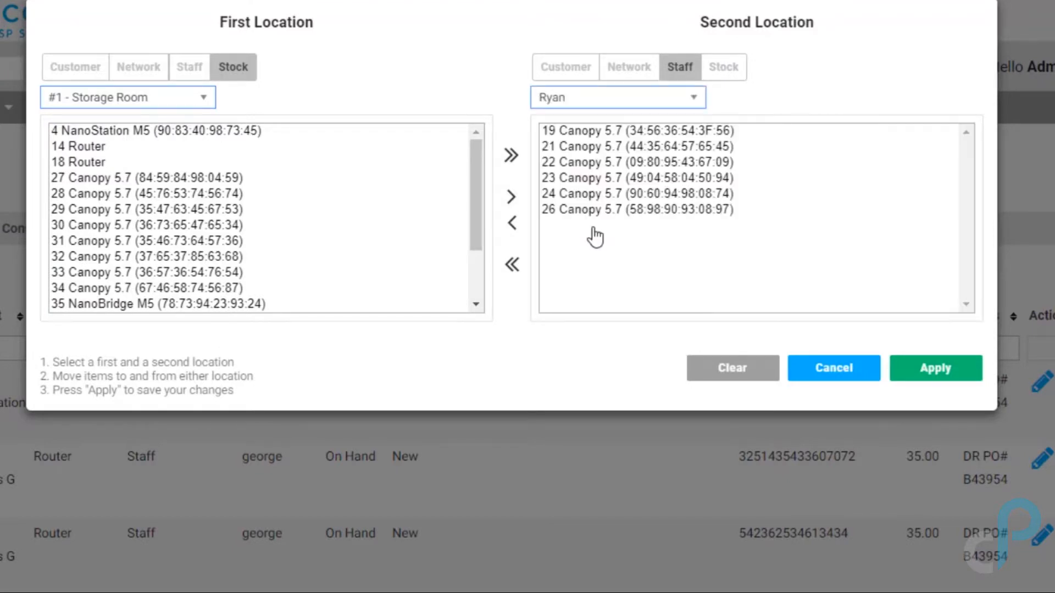
- Move Canopy 5.7 items 29, 31, 32 and 33 from the Storage Room to the chosen staff user
{"action": "left_click", "coordinate": [285, 212]}
{"action": "left_click", "coordinate": [243, 242], "text": "ctrl"}
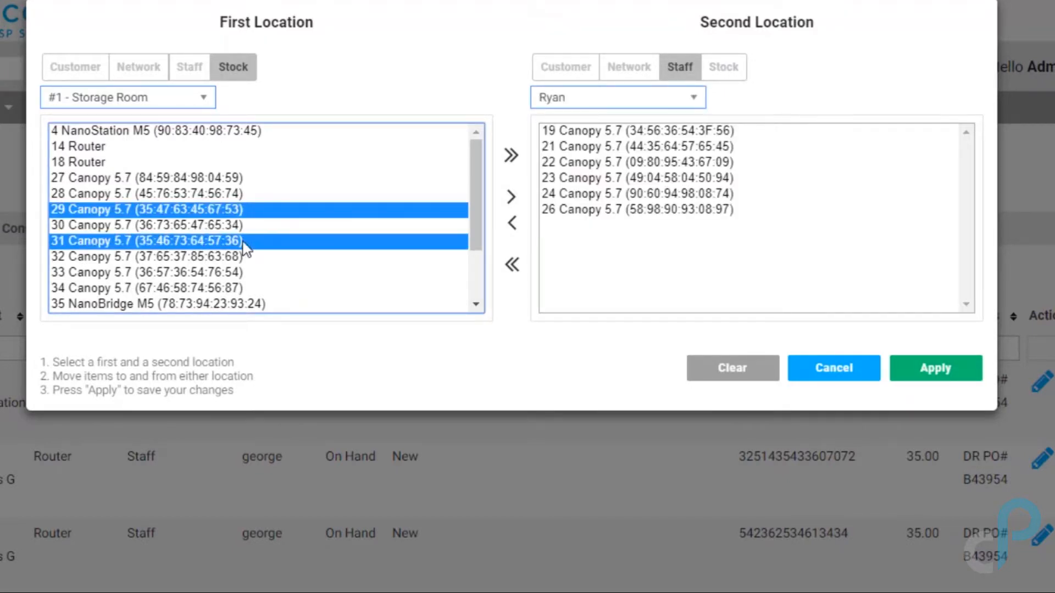
{"action": "left_click", "coordinate": [242, 256], "text": "ctrl"}
{"action": "left_click", "coordinate": [240, 273], "text": "ctrl"}
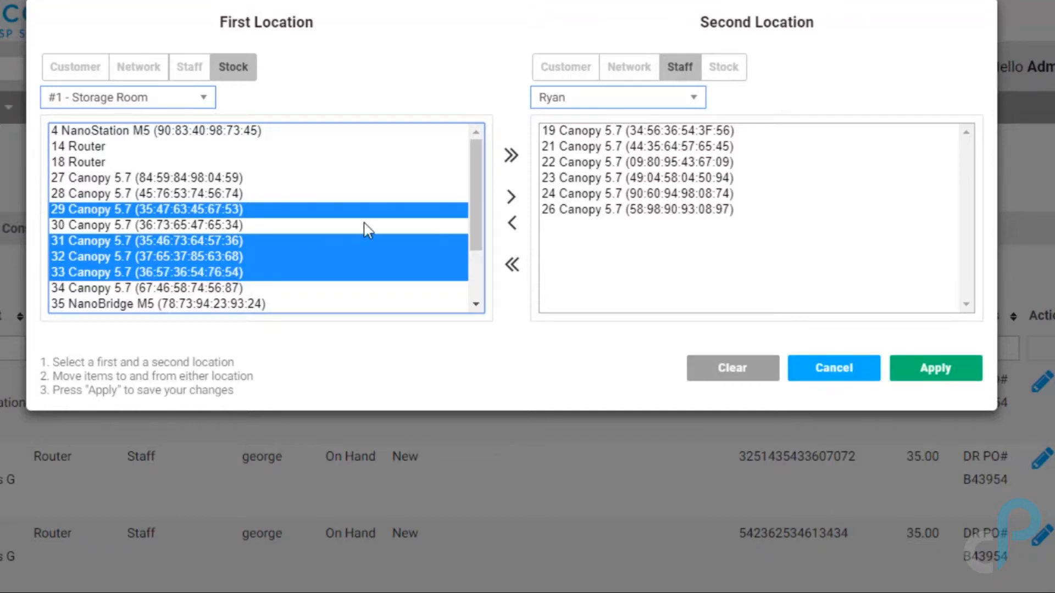
{"action": "left_click", "coordinate": [510, 193]}
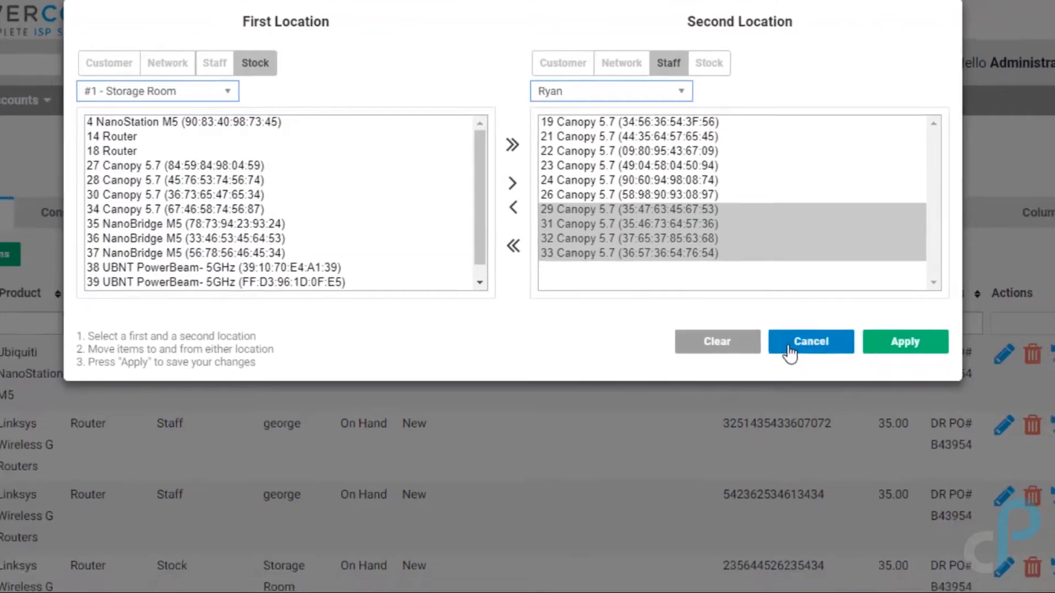
- Cancel the mass inventory move and confirm discarding the unapplied changes
{"action": "left_click", "coordinate": [833, 367]}
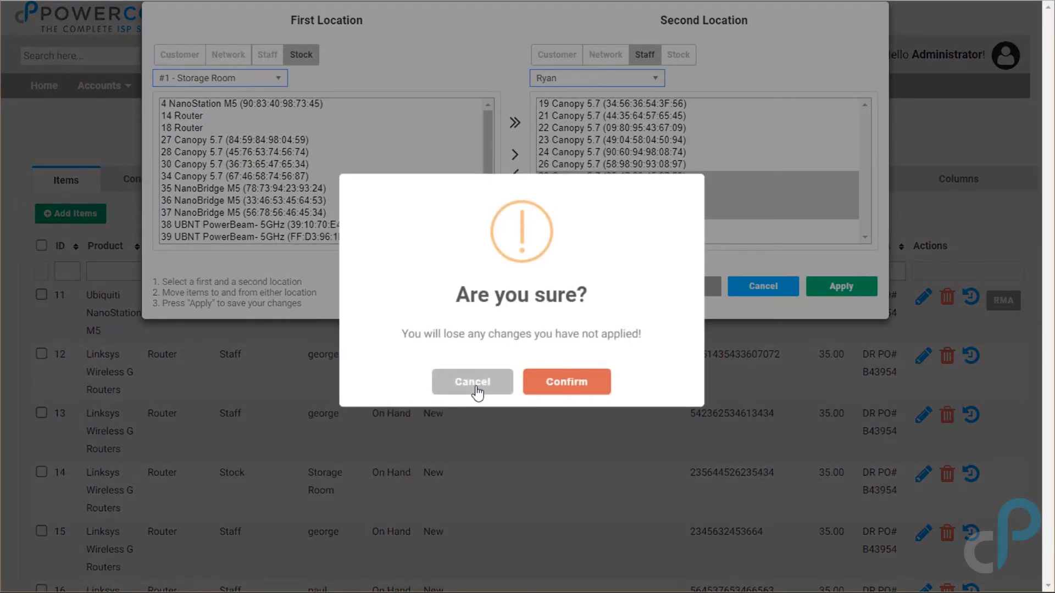
{"action": "left_click", "coordinate": [473, 382]}
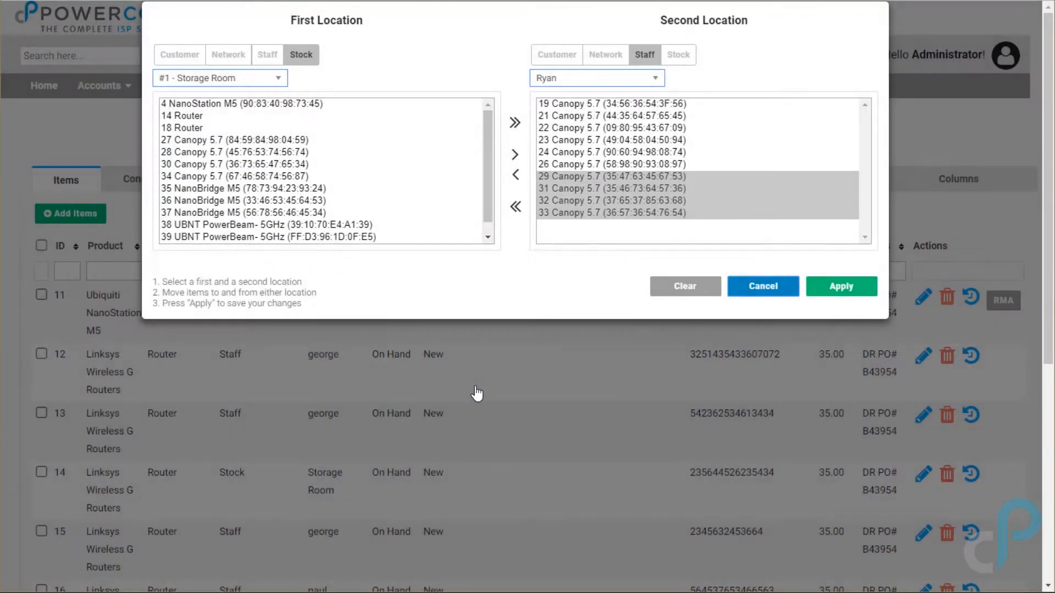
{"action": "left_click", "coordinate": [762, 290]}
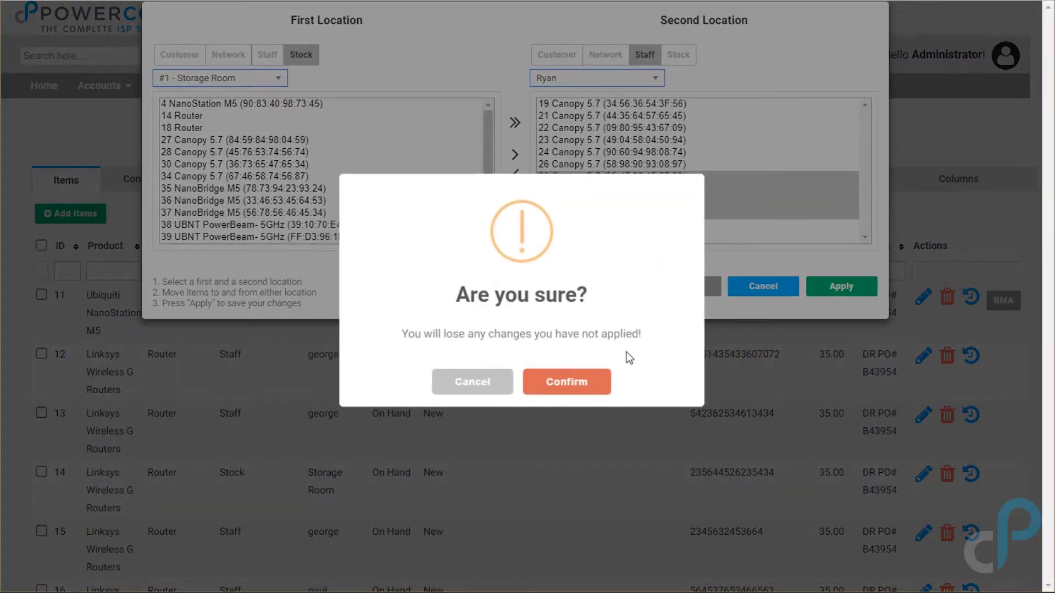
{"action": "left_click", "coordinate": [561, 383]}
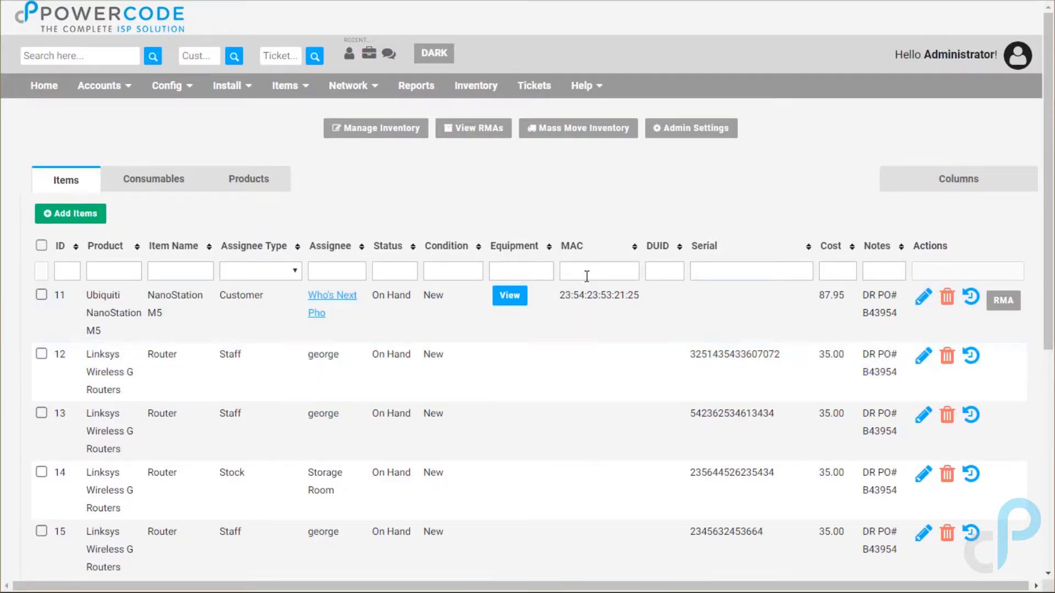
- Sort the items by MAC and reassign the NanoBridge M5 with MAC 33:46:53:45:64:53 to Staff, choosing the fifth web user listed
{"action": "left_click", "coordinate": [583, 271]}
{"action": "left_click", "coordinate": [586, 255]}
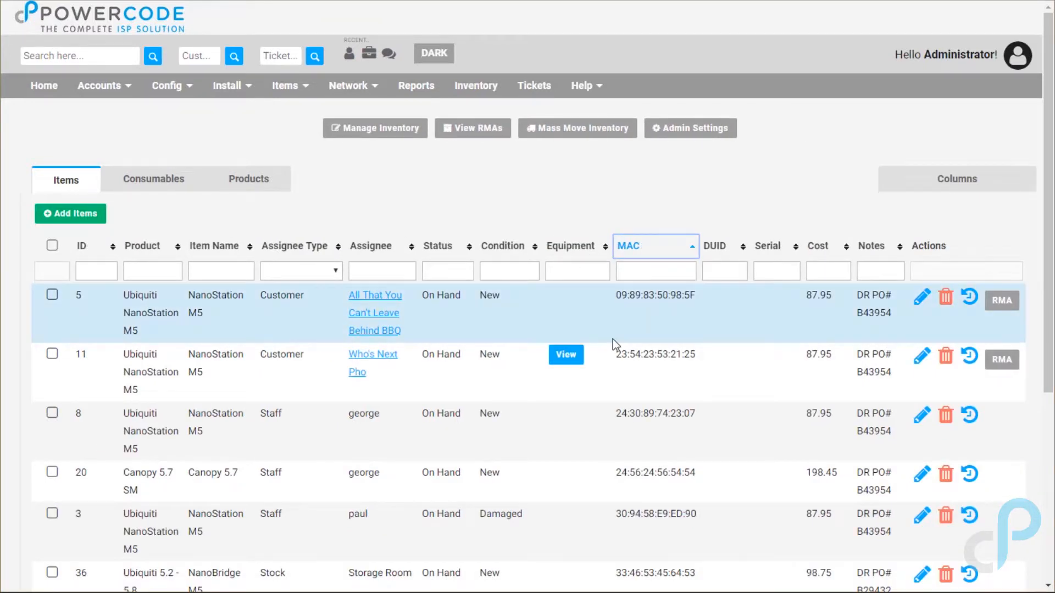
{"action": "scroll", "coordinate": [632, 444], "scroll_direction": "down", "scroll_amount": 3}
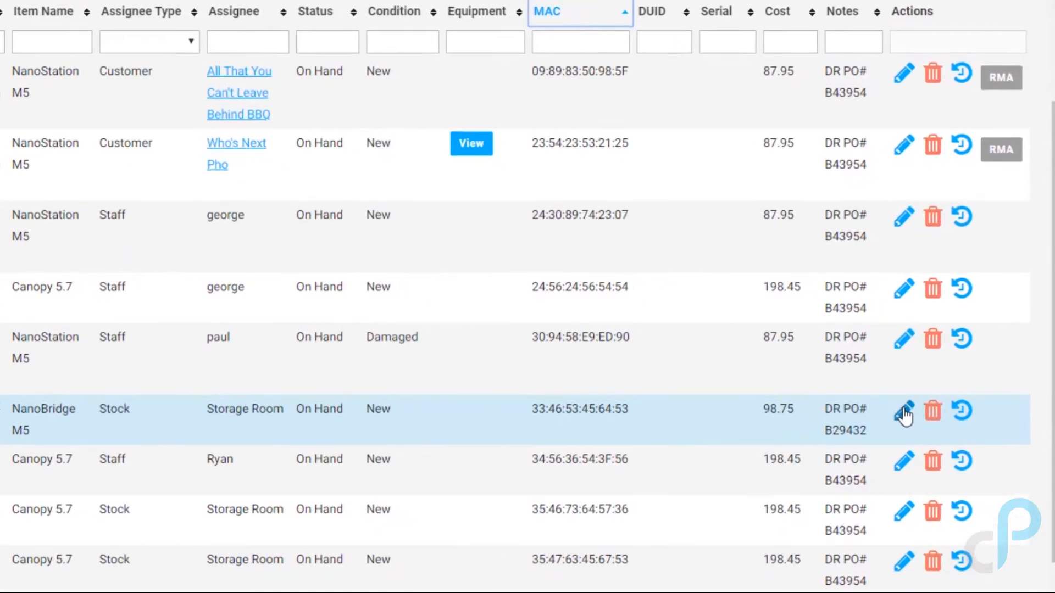
{"action": "left_click", "coordinate": [904, 416]}
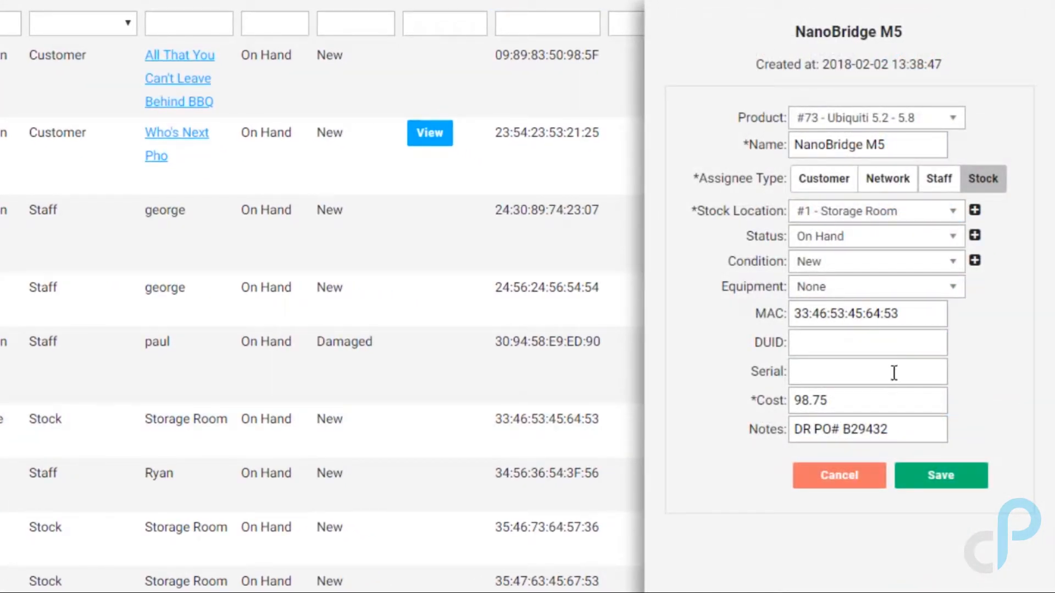
{"action": "left_click", "coordinate": [939, 181]}
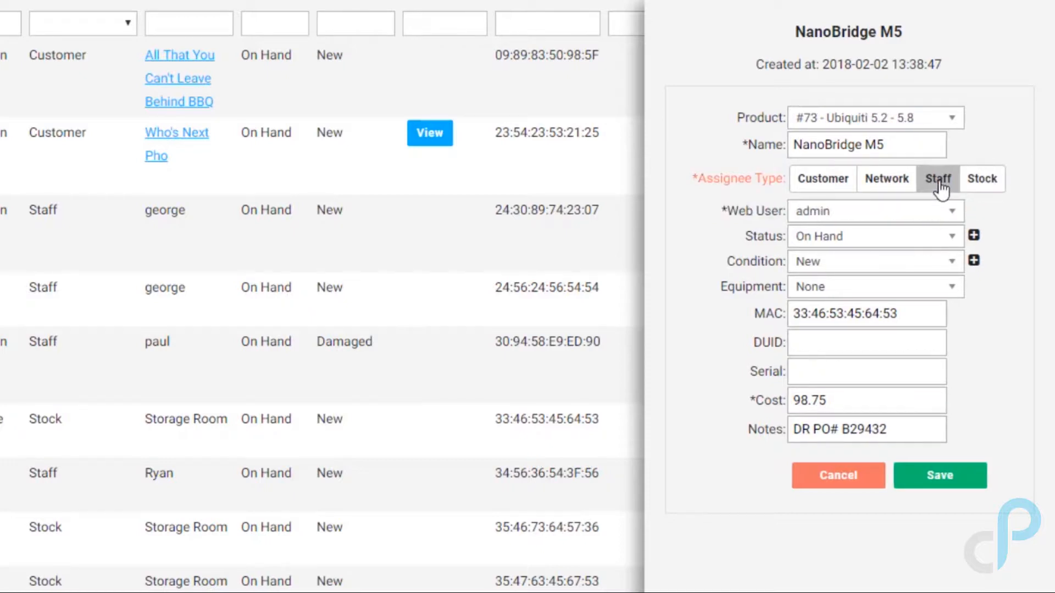
{"action": "left_click", "coordinate": [944, 216]}
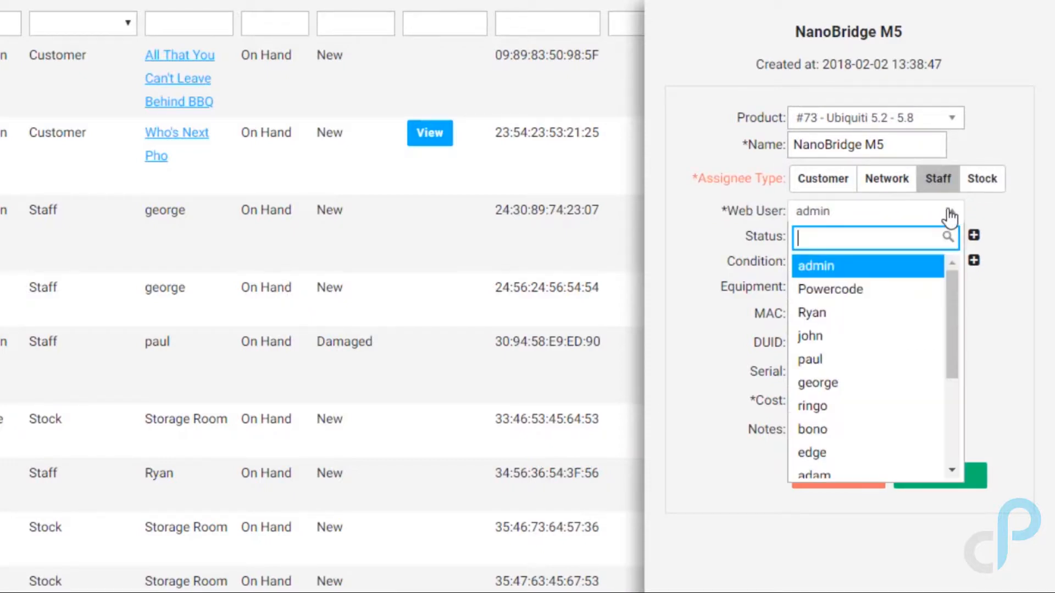
{"action": "left_click", "coordinate": [844, 360]}
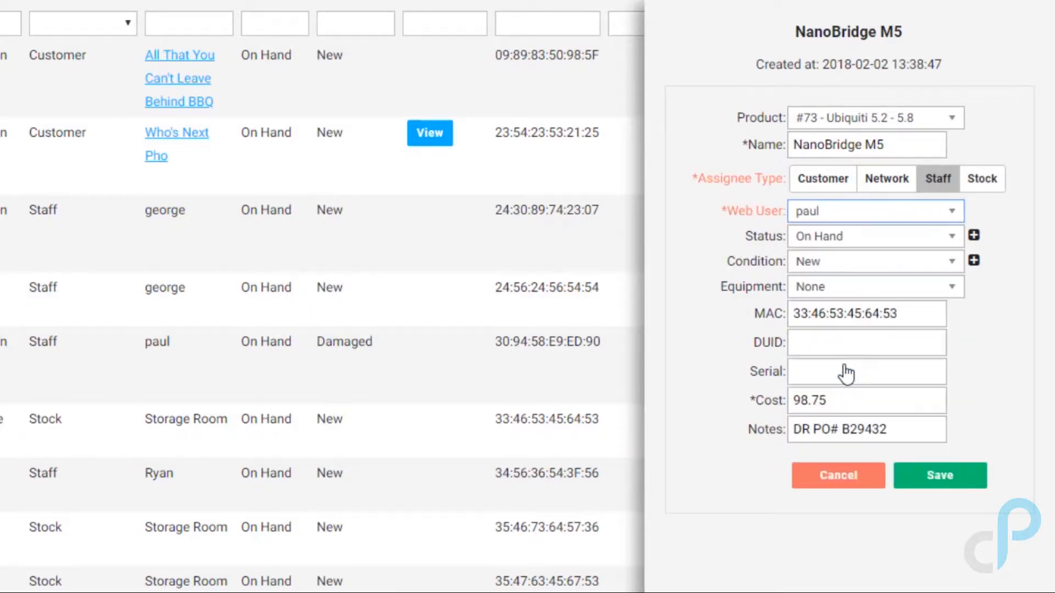
- Set the NanoBridge M5's status to Processing and save the item
{"action": "left_click", "coordinate": [936, 242]}
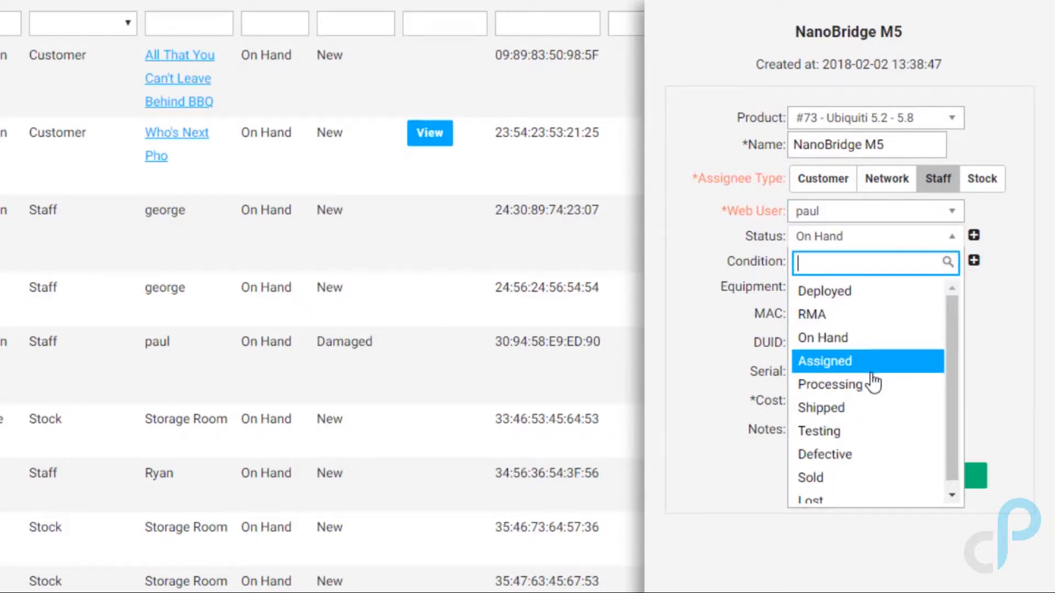
{"action": "left_click", "coordinate": [851, 386]}
{"action": "left_click", "coordinate": [938, 484]}
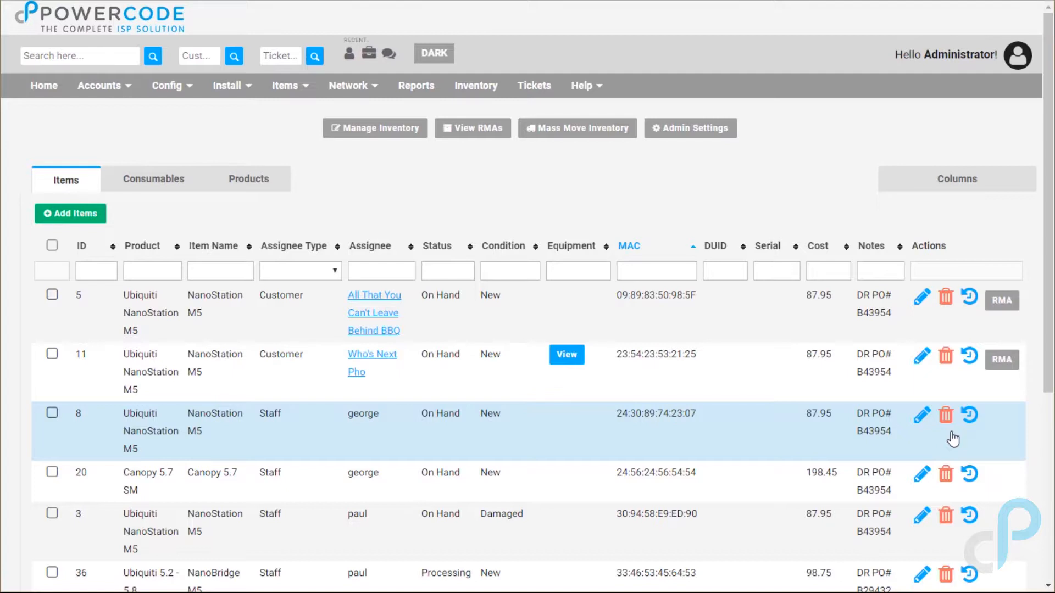
- Filter the item list by the newly assigned staff user's name and review that user's items
{"action": "left_click", "coordinate": [387, 267]}
{"action": "type", "text": "paul"}
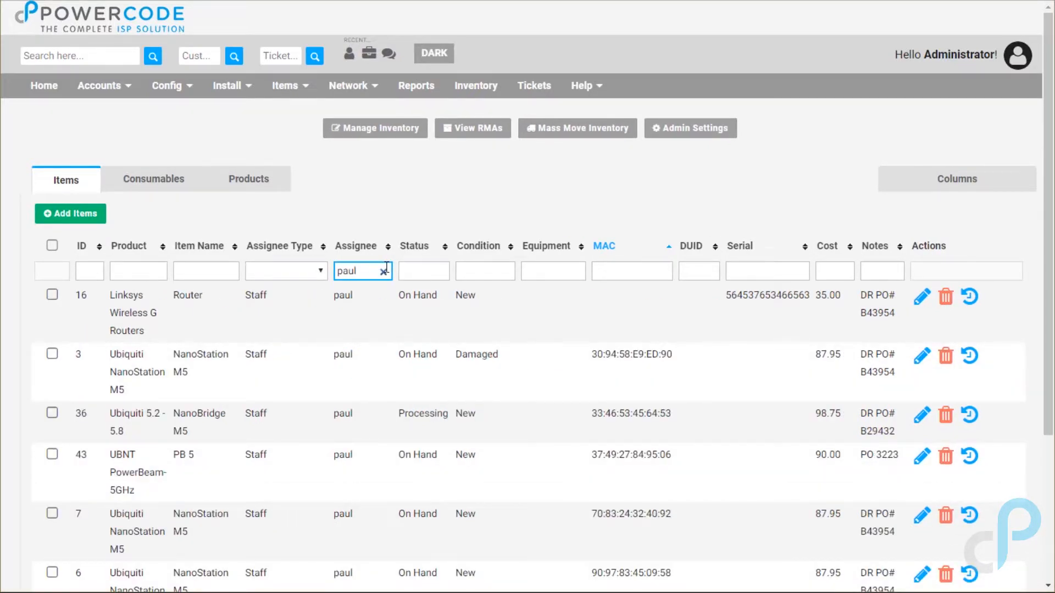
{"action": "scroll", "coordinate": [499, 375], "scroll_direction": "down", "scroll_amount": 3}
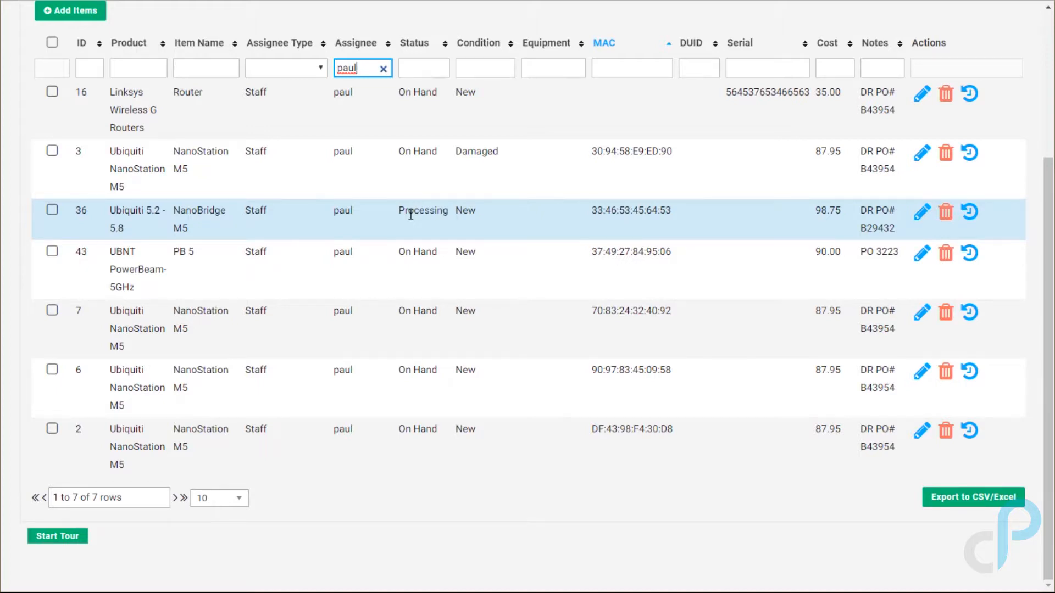
- Clear the assignee filter and sort the items by assignee
{"action": "left_click", "coordinate": [384, 69]}
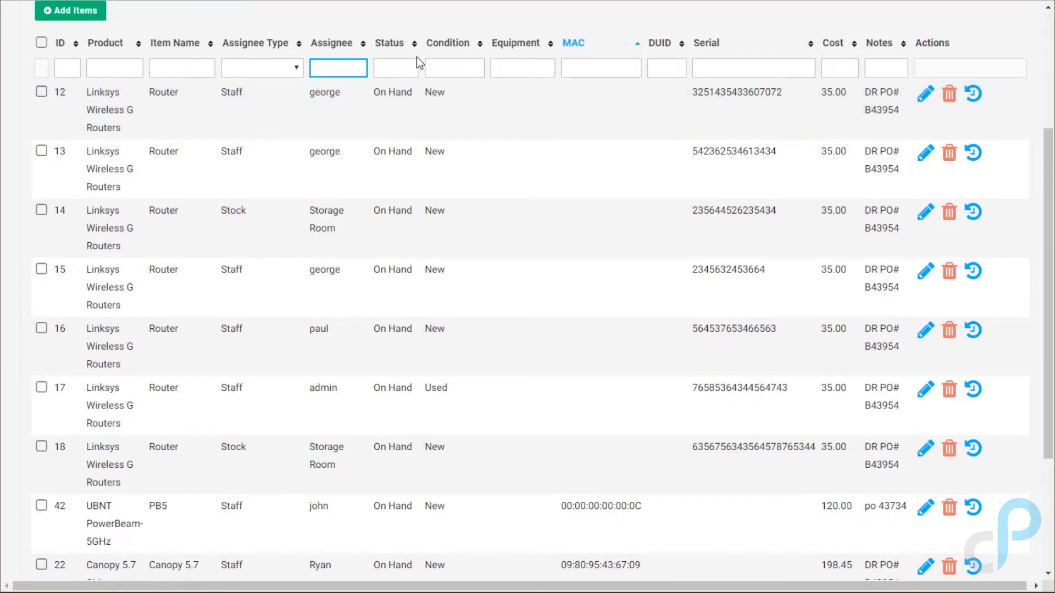
{"action": "left_click", "coordinate": [362, 51]}
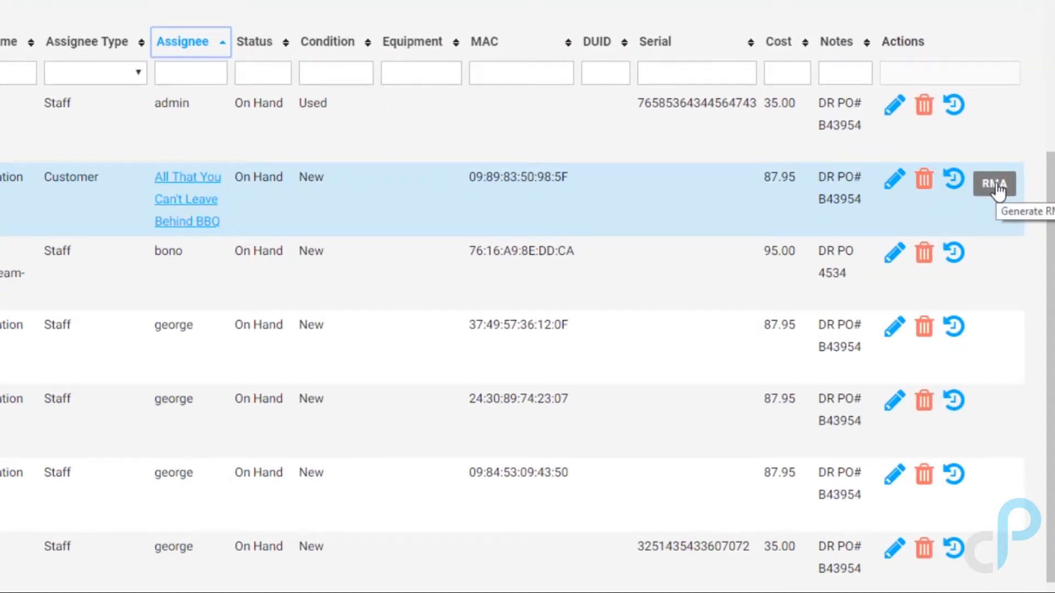
- Edit the customer-assigned NanoStation M5 with MAC 09:89:83:50:98:5F, changing its assignee to Staff with the fifth web user listed
{"action": "left_click", "coordinate": [894, 181]}
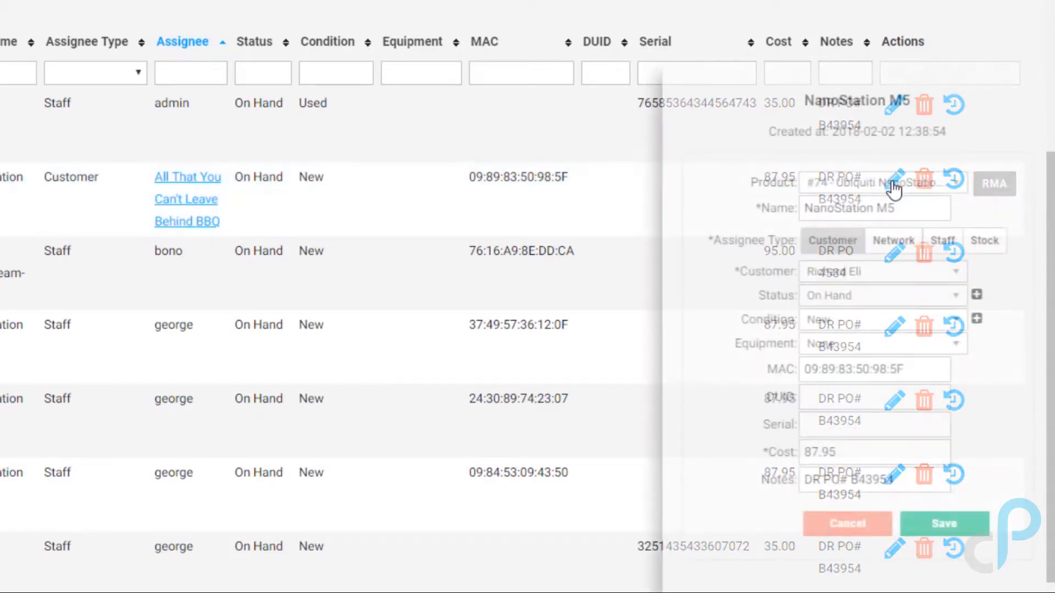
{"action": "left_click", "coordinate": [932, 247]}
{"action": "left_click", "coordinate": [870, 276]}
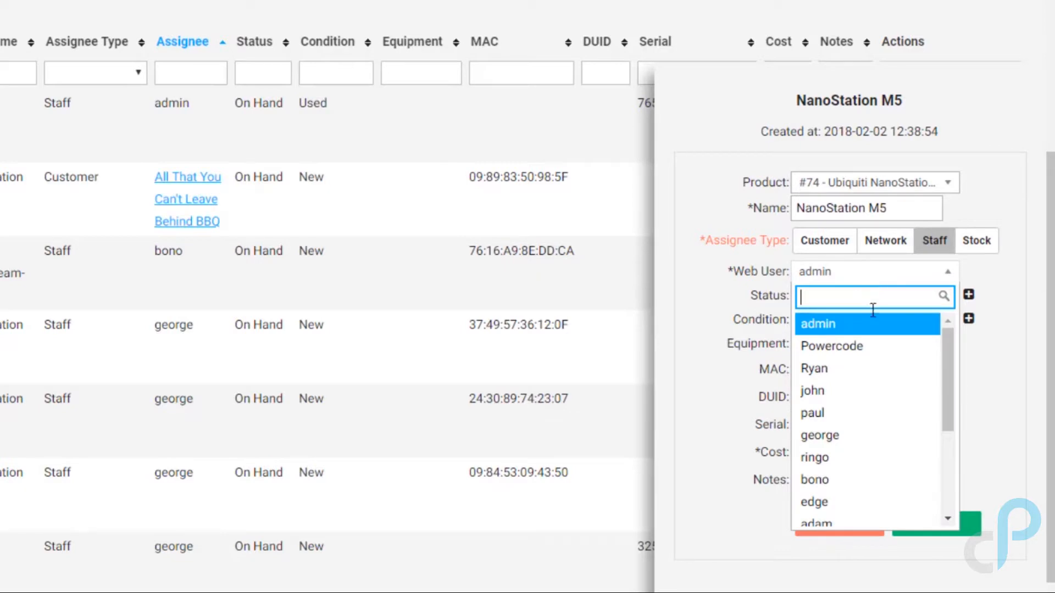
{"action": "left_click", "coordinate": [843, 413]}
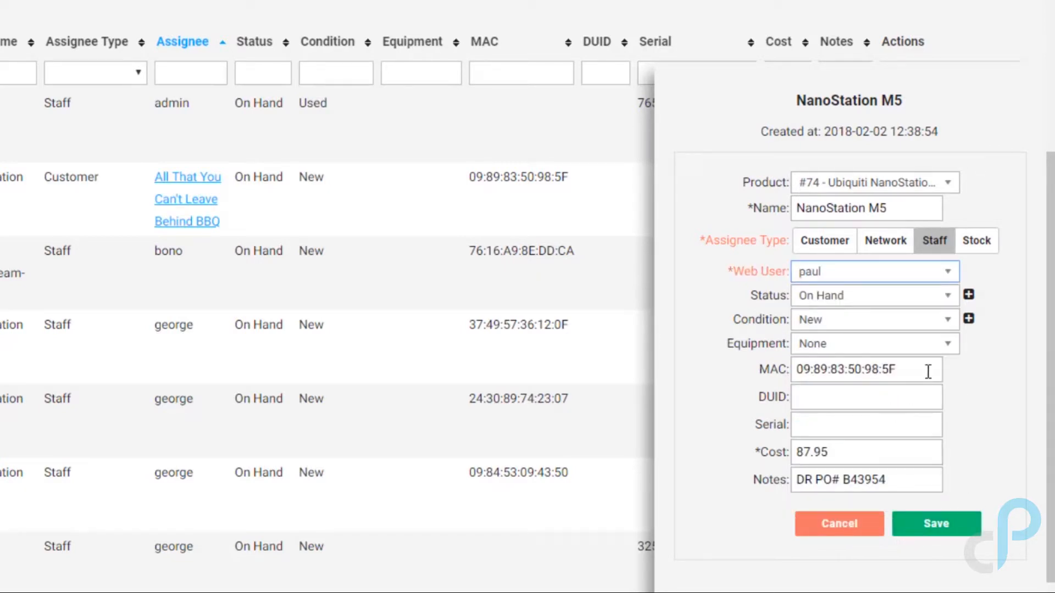
- Set the NanoStation M5's condition to Damaged and its status to Testing, and cancel the edit without saving
{"action": "left_click", "coordinate": [912, 325]}
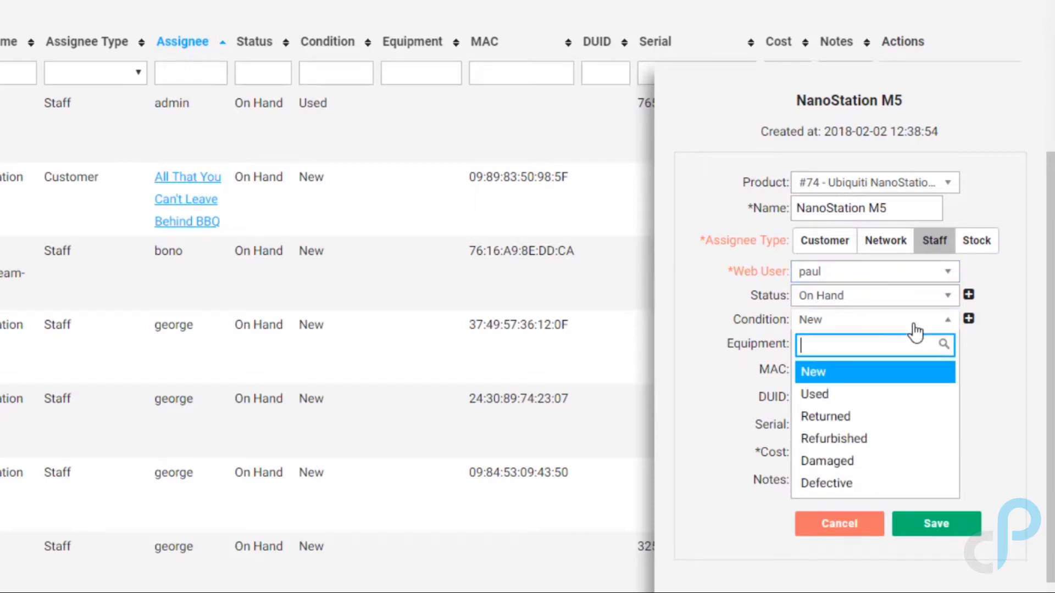
{"action": "left_click", "coordinate": [863, 462]}
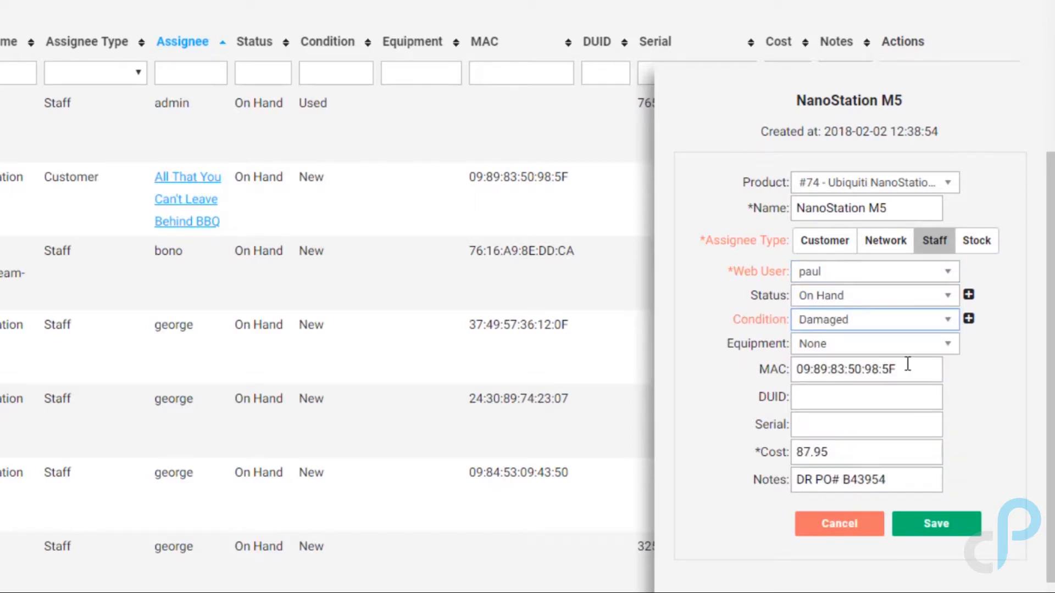
{"action": "left_click", "coordinate": [905, 301]}
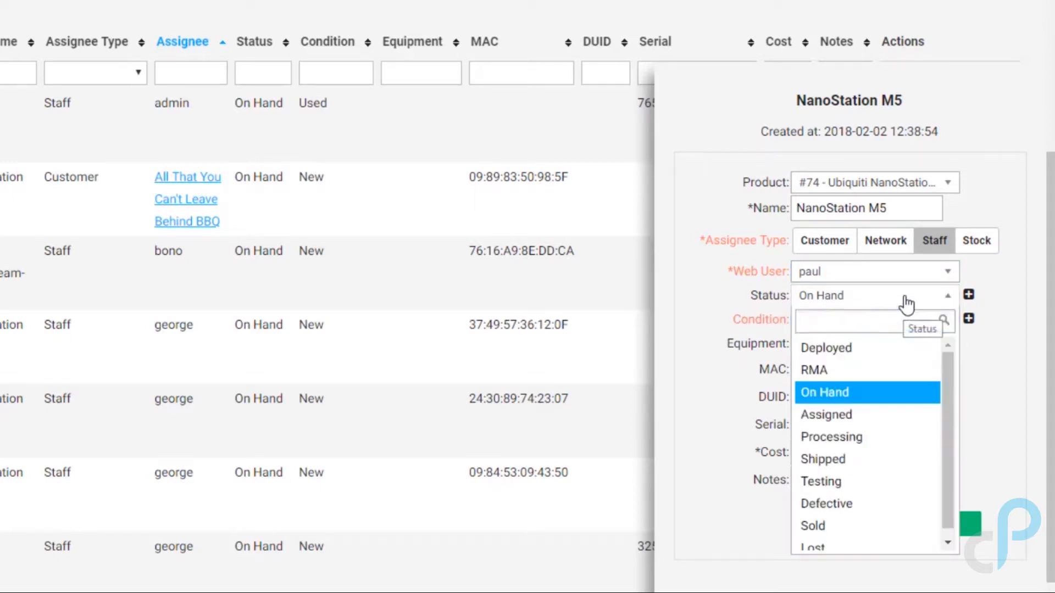
{"action": "left_click", "coordinate": [876, 484]}
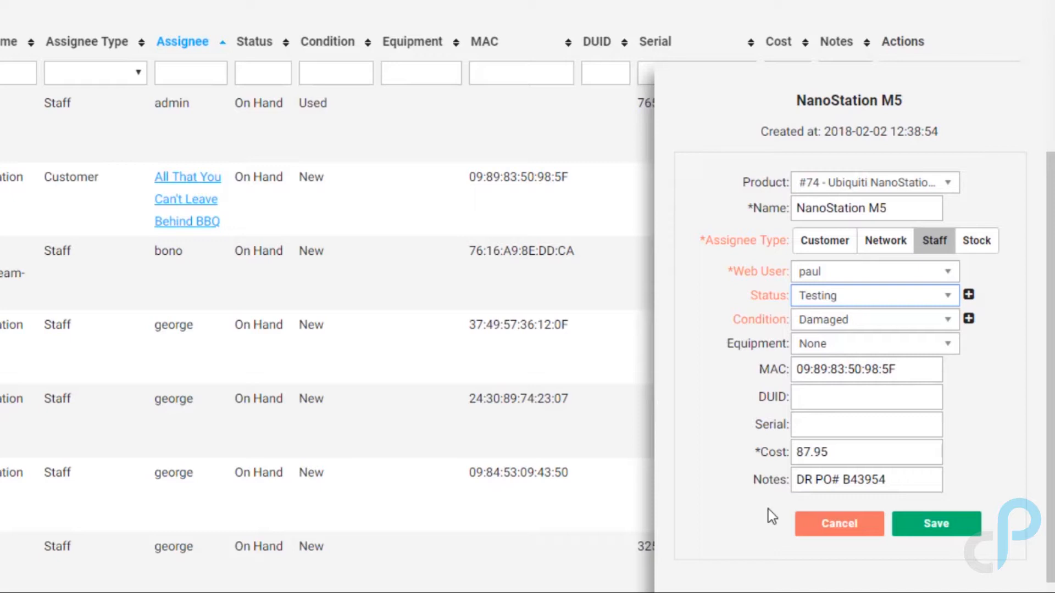
{"action": "left_click", "coordinate": [942, 322]}
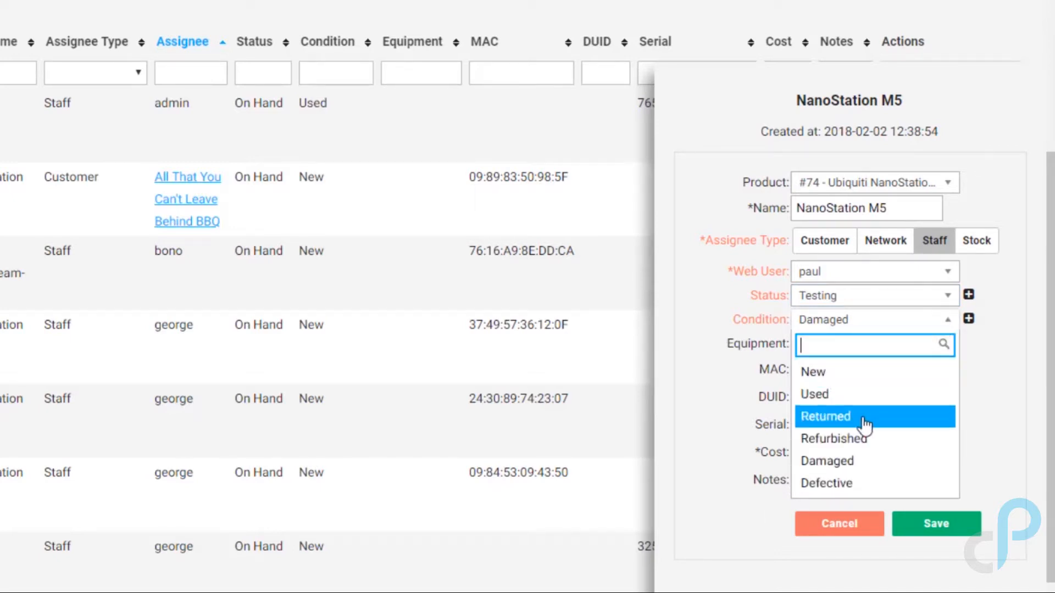
{"action": "left_click", "coordinate": [1015, 394]}
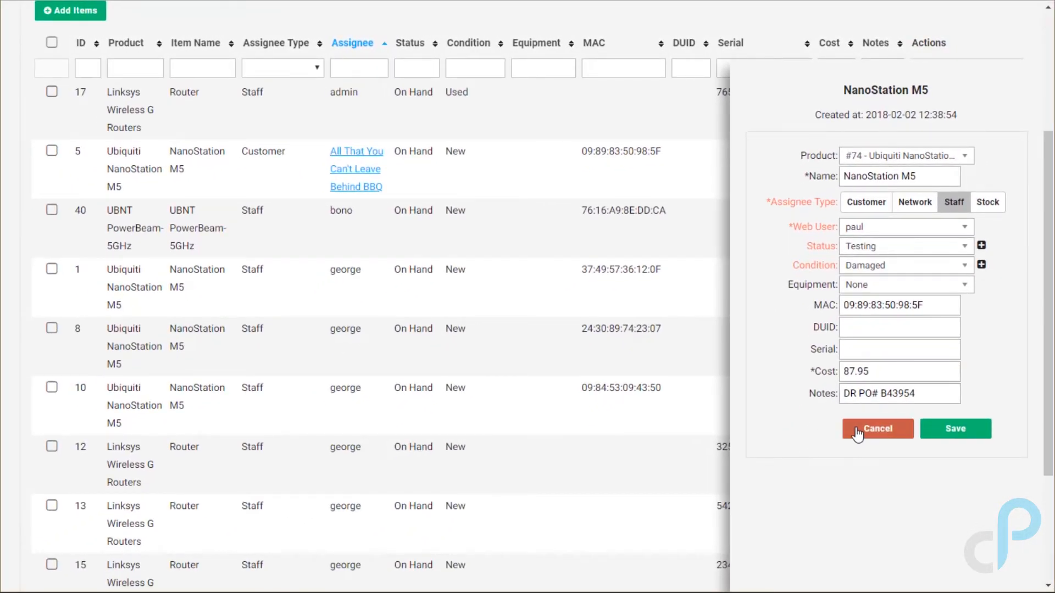
{"action": "left_click", "coordinate": [857, 434]}
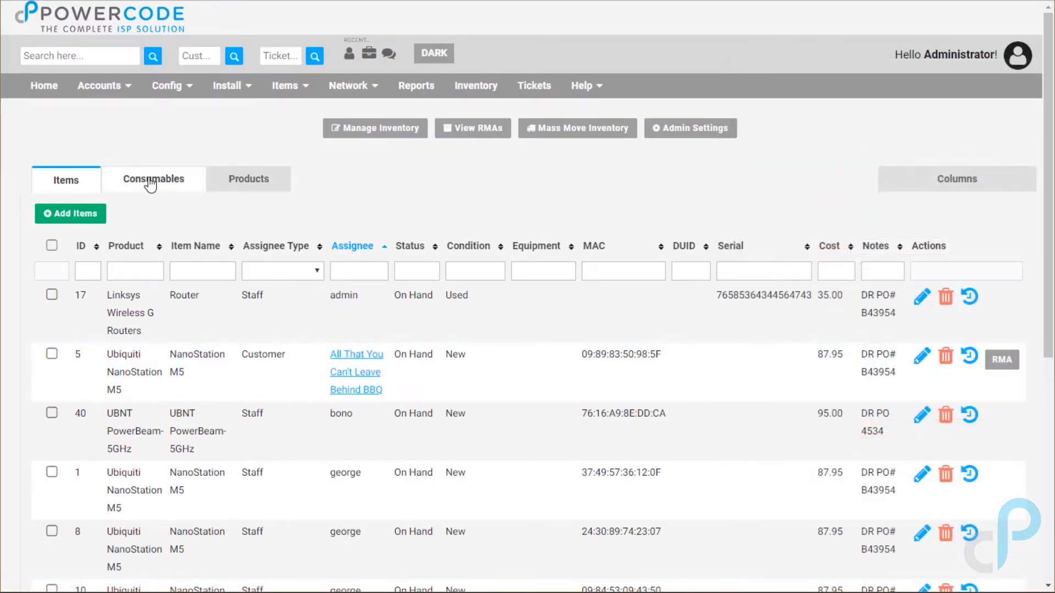
- Open the inventory's list of consumables
{"action": "left_click", "coordinate": [149, 185]}
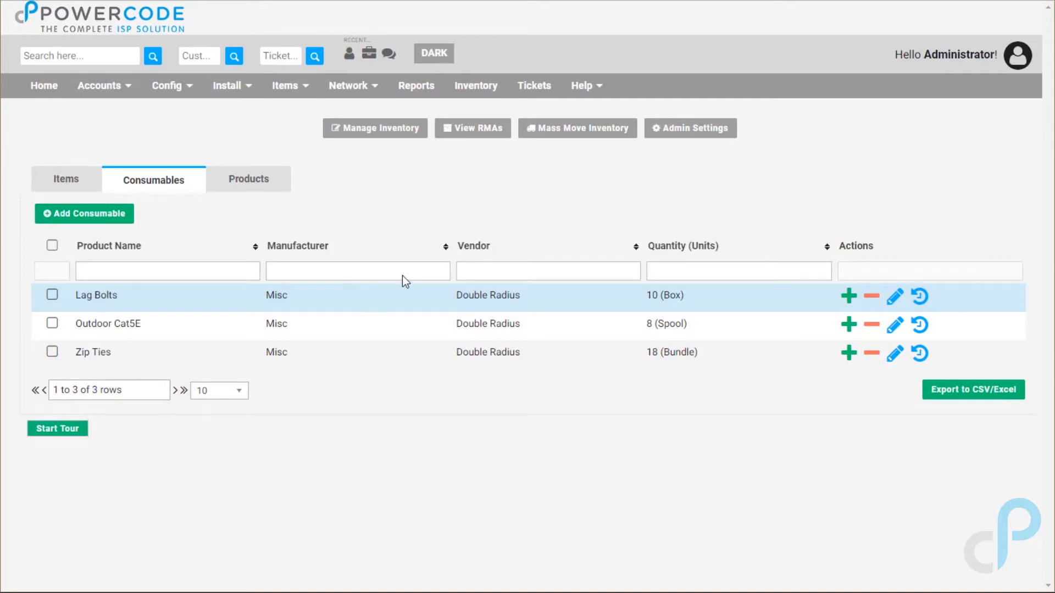
- View the form for adding a consumable and close it without adding anything
{"action": "left_click", "coordinate": [117, 214]}
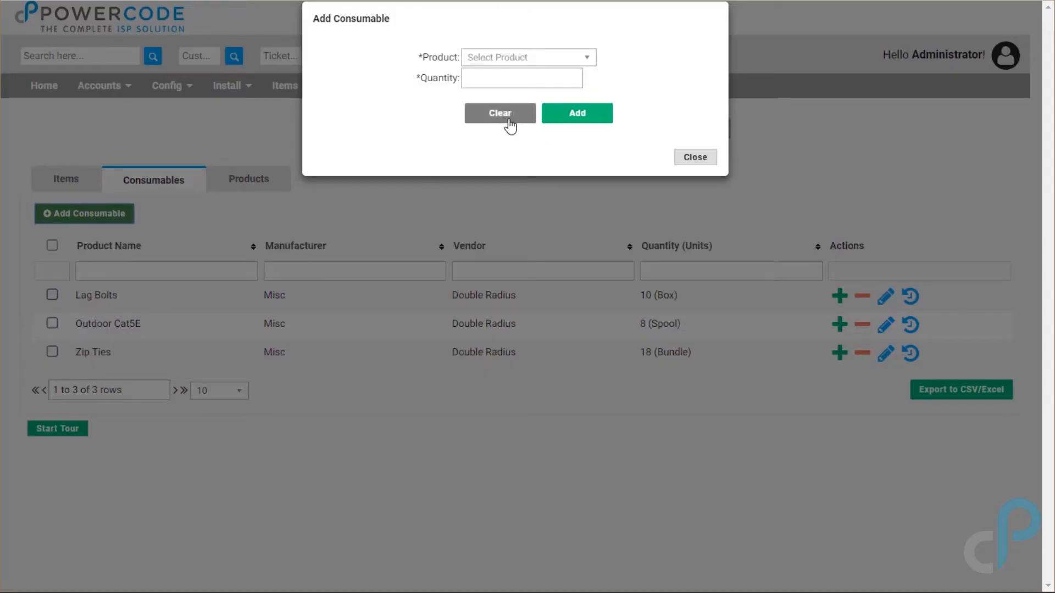
{"action": "left_click", "coordinate": [689, 159]}
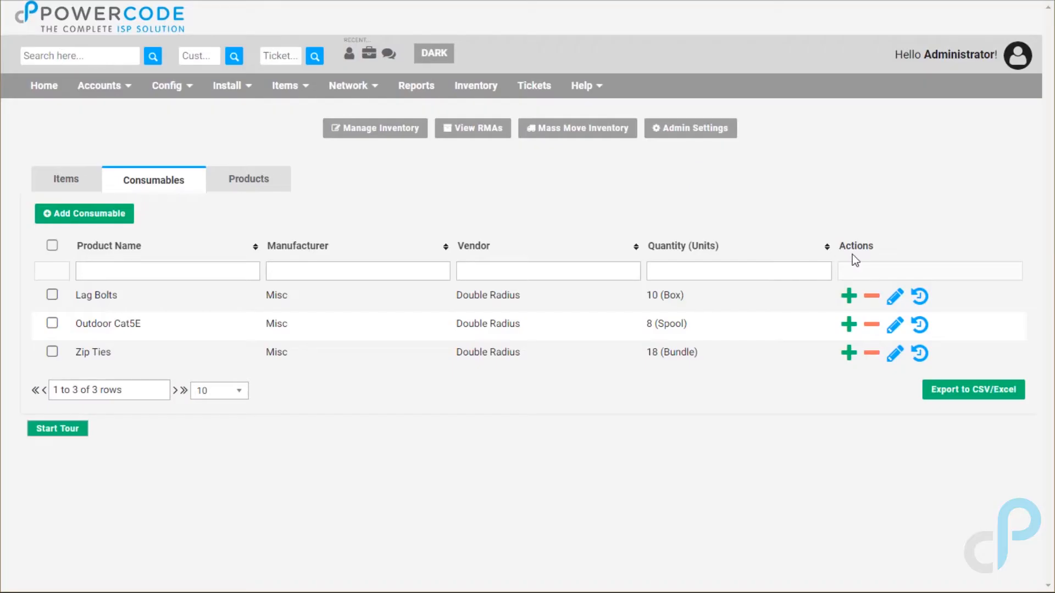
- Subtract 1 box from the Lag Bolts consumable's quantity
{"action": "left_click", "coordinate": [871, 296]}
{"action": "type", "text": "1"}
{"action": "left_click", "coordinate": [586, 371]}
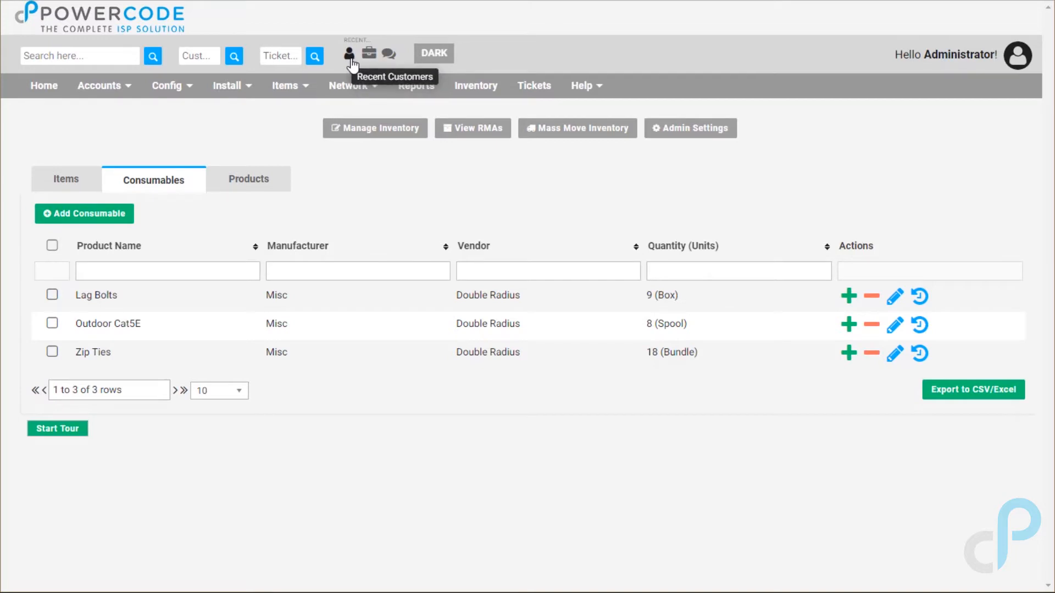
- Open the recent customer account All That You Can't Leave Behind BBQ and examine its equipment list
{"action": "left_click", "coordinate": [349, 55]}
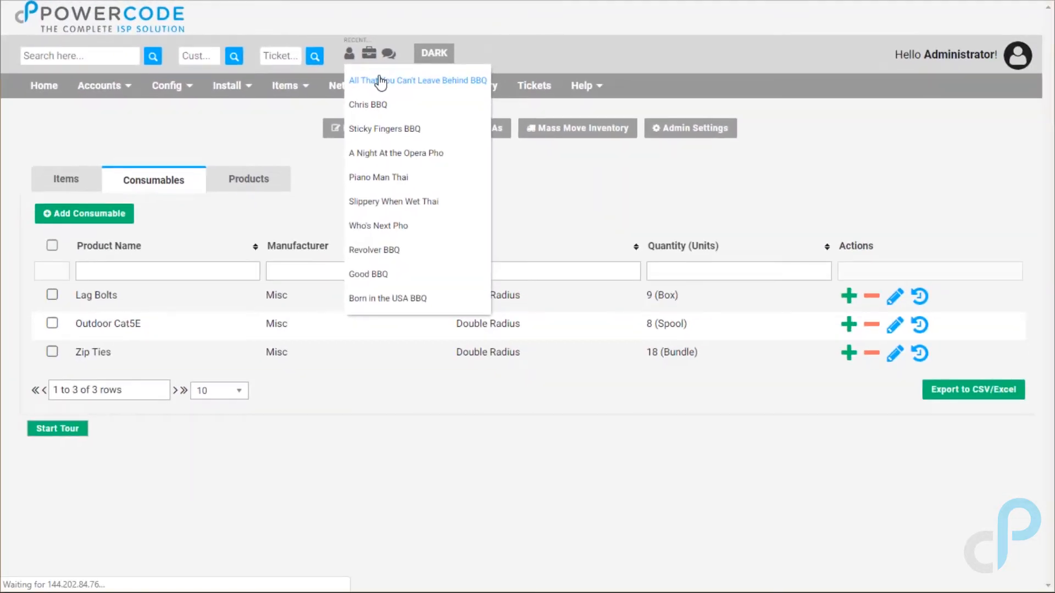
{"action": "left_click", "coordinate": [335, 104]}
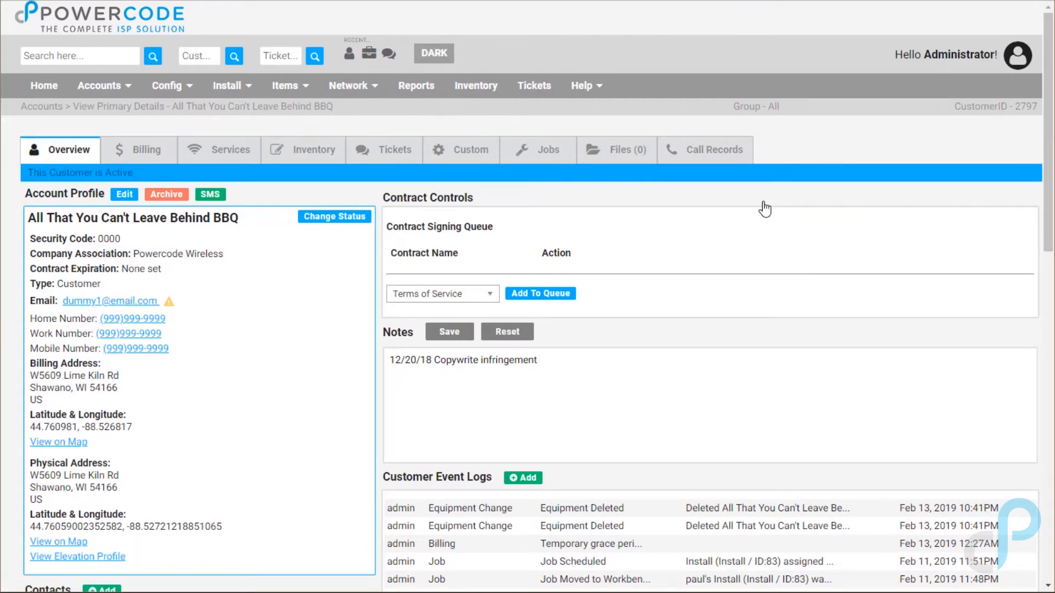
{"action": "scroll", "coordinate": [765, 208], "scroll_direction": "down", "scroll_amount": 5}
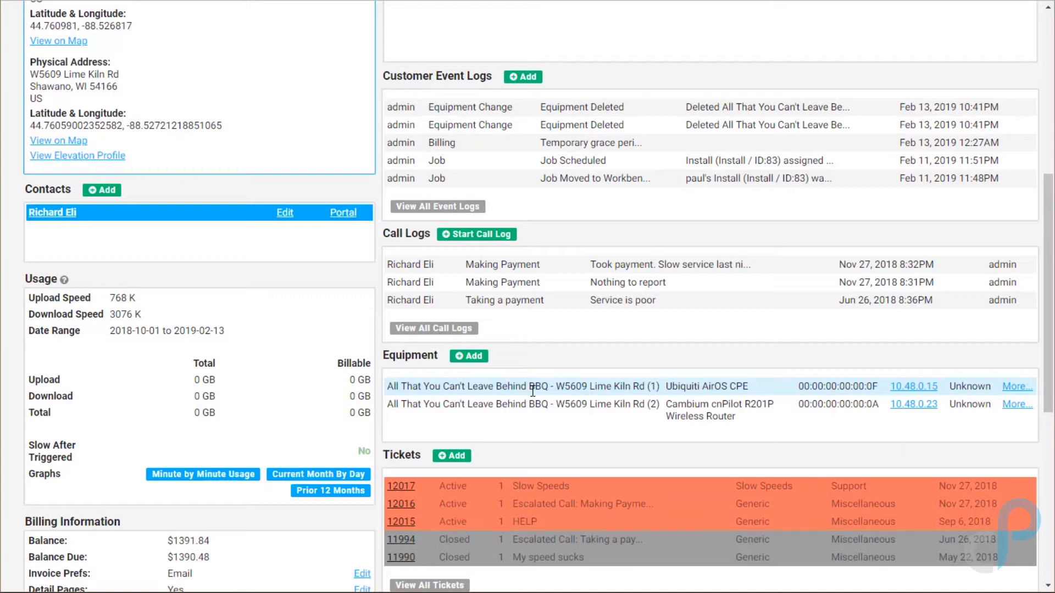
- Open the inventory assigned to this customer account
{"action": "scroll", "coordinate": [533, 398], "scroll_direction": "up", "scroll_amount": 7}
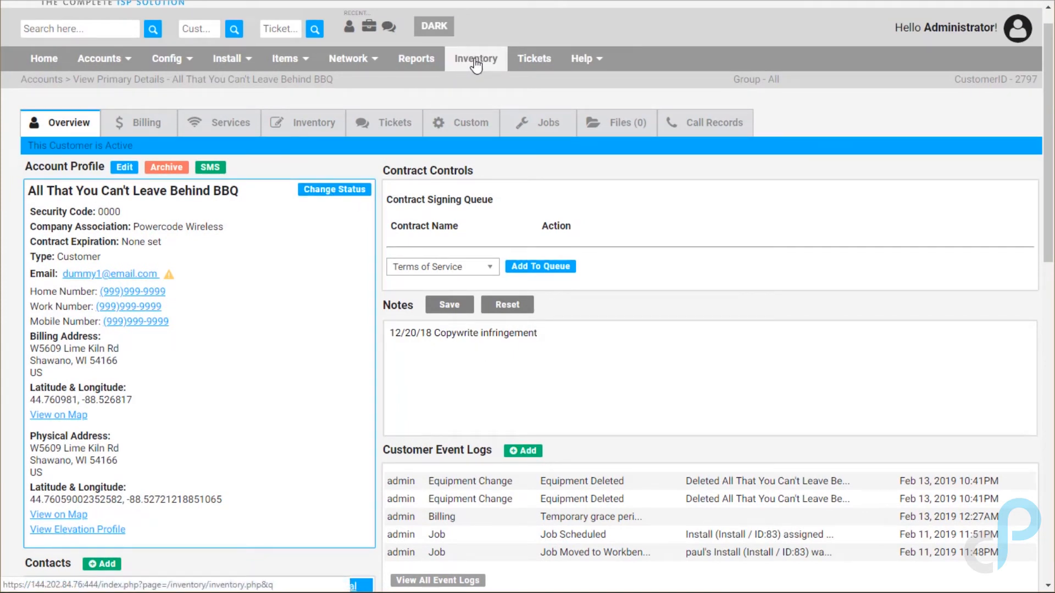
{"action": "left_click", "coordinate": [302, 126]}
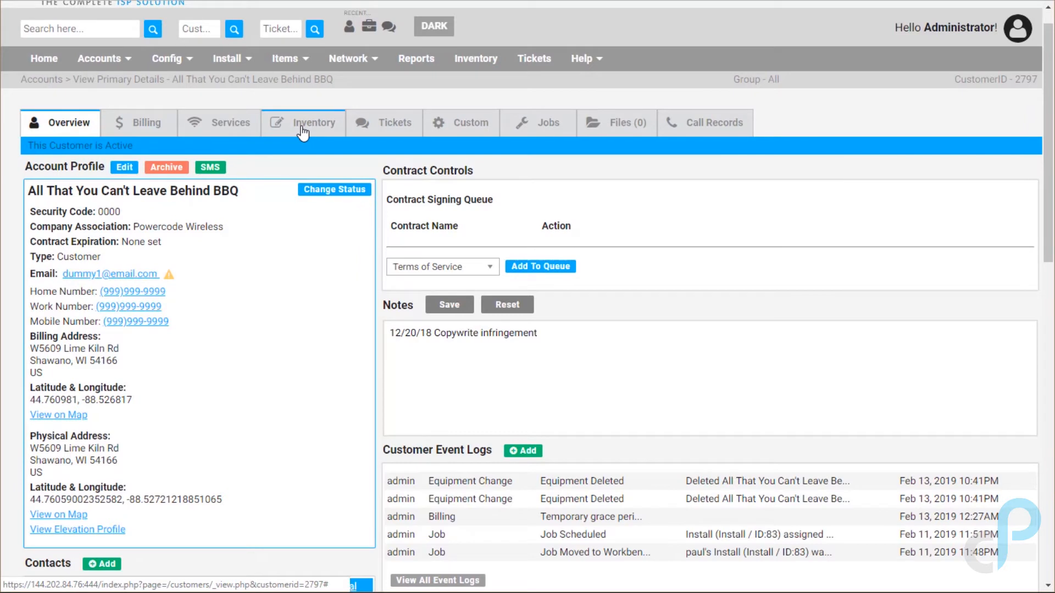